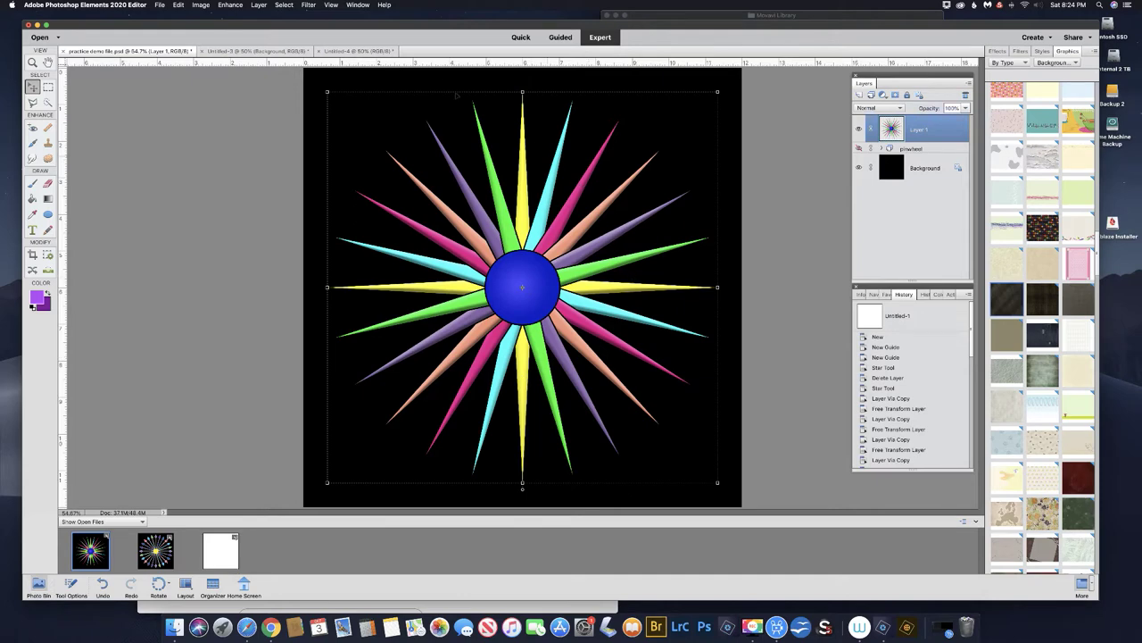
- Switch to the blank Untitled-4 document and place a vertical and a horizontal guide crossing at the canvas center
left_click(361, 51)
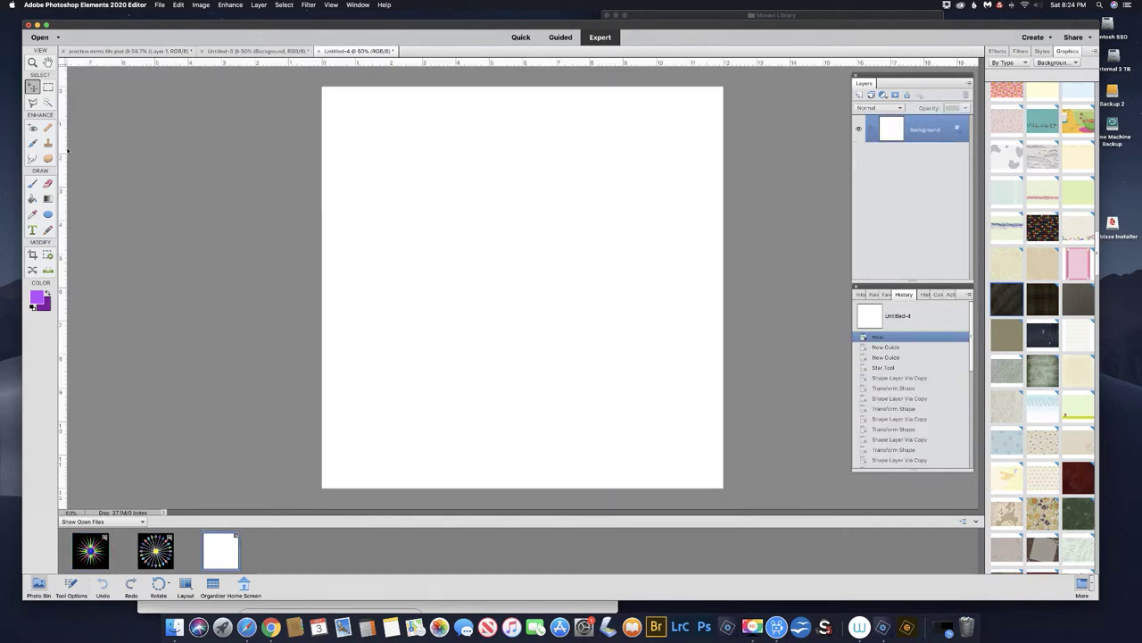
left_click_drag(64, 117, 523, 70)
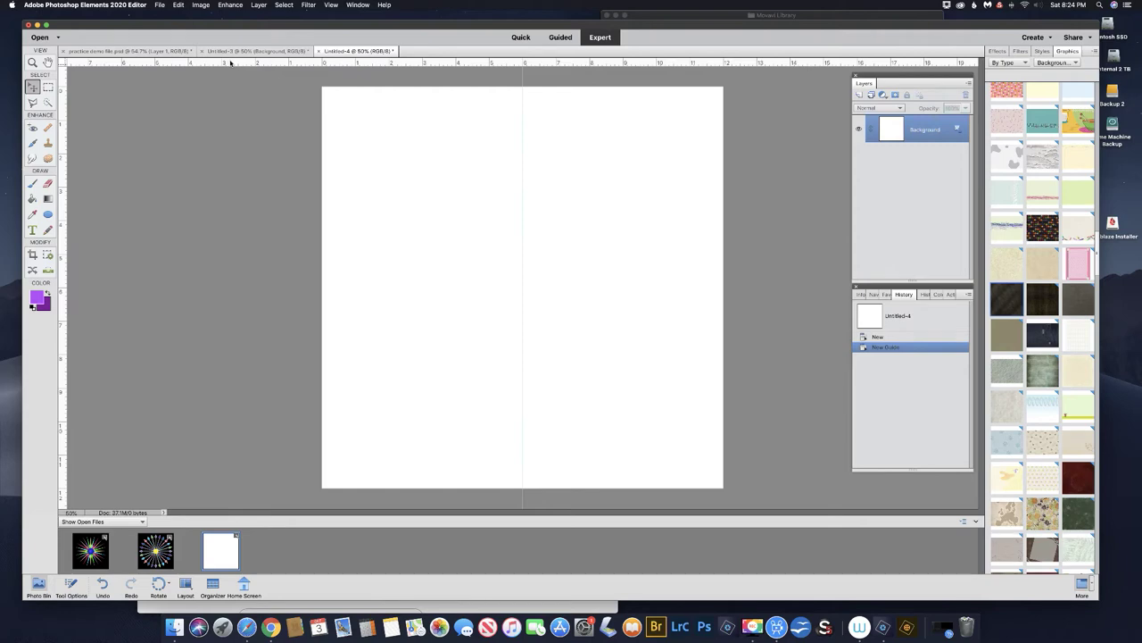
left_click_drag(230, 62, 224, 286)
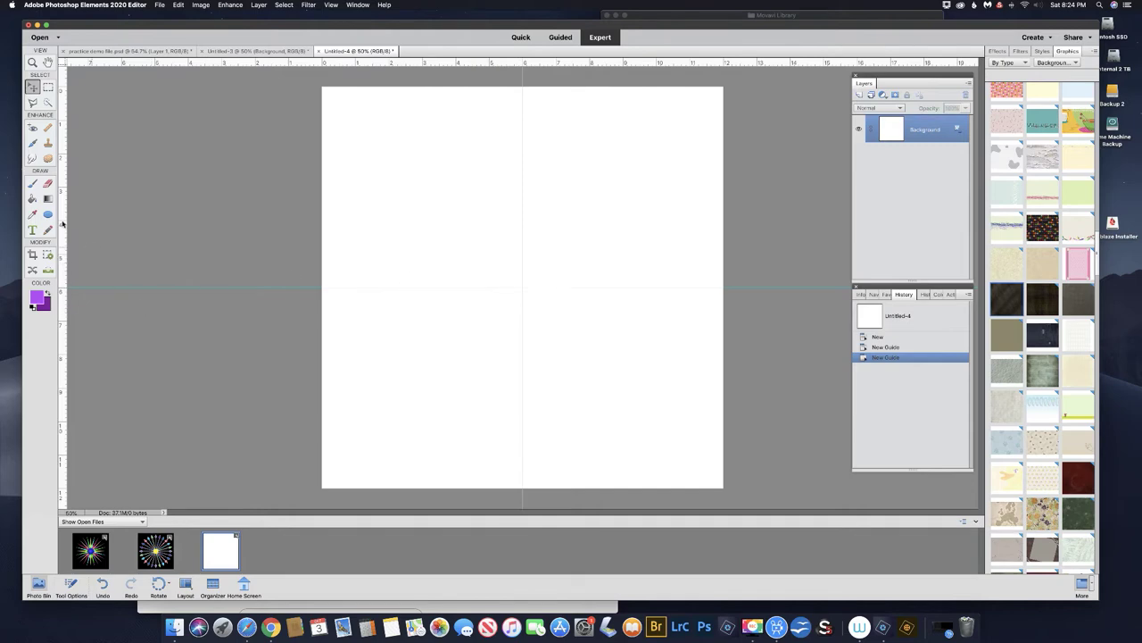
- Draw a purple 4-sided star with 90% indent, about 11 inches across, centered on the guide intersection, and clear its layer effects
left_click(49, 214)
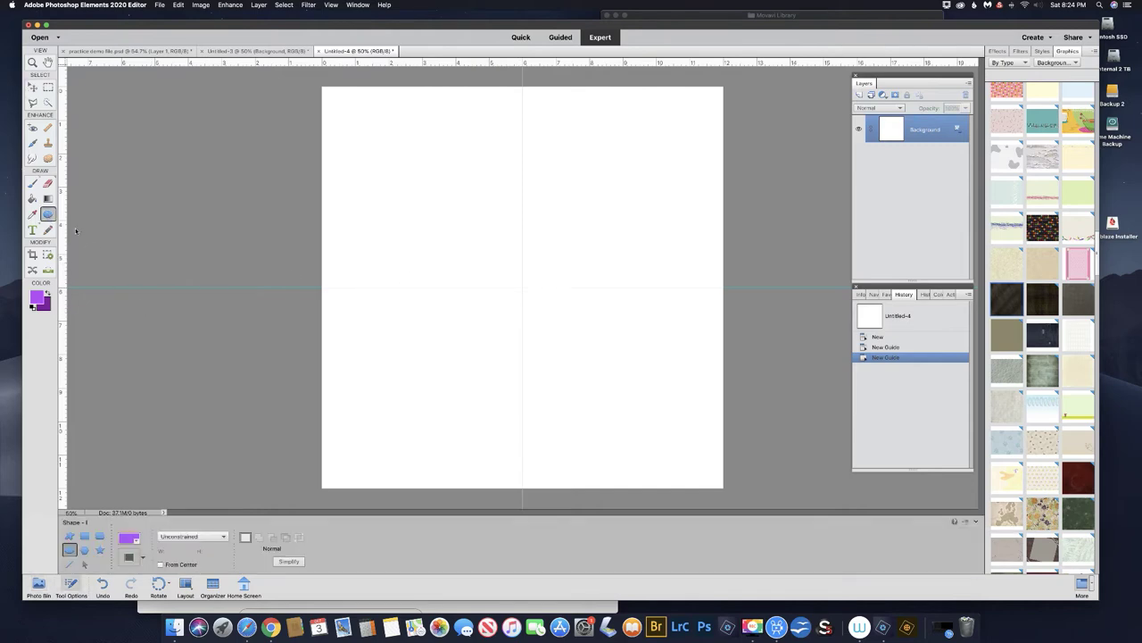
left_click(100, 549)
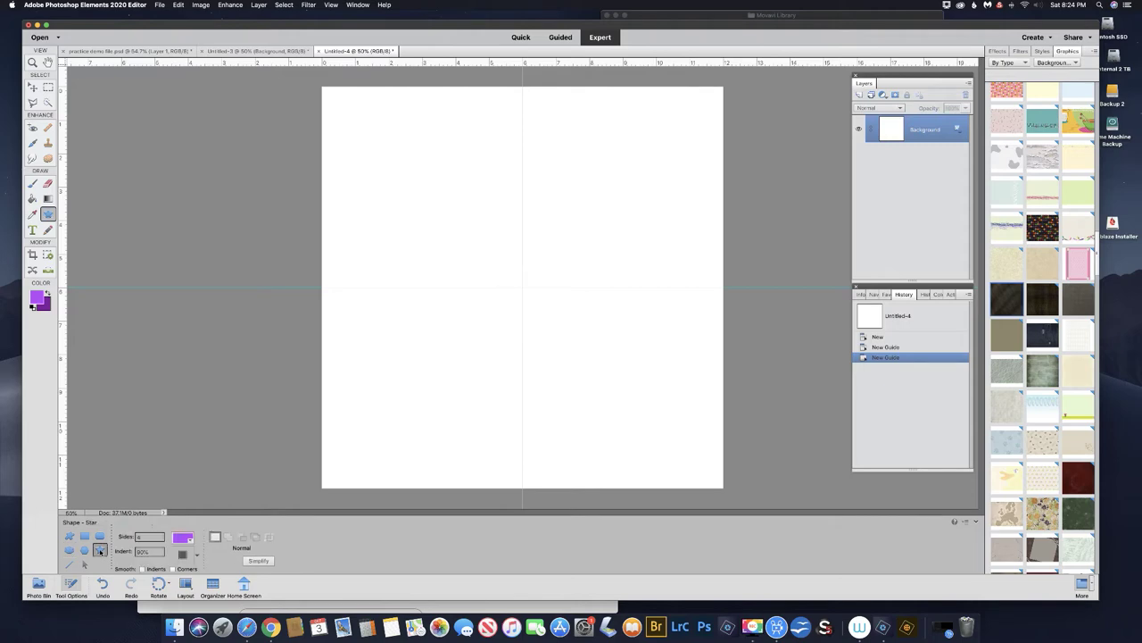
double_click(138, 536)
type("4")
left_click_drag(522, 287, 705, 289)
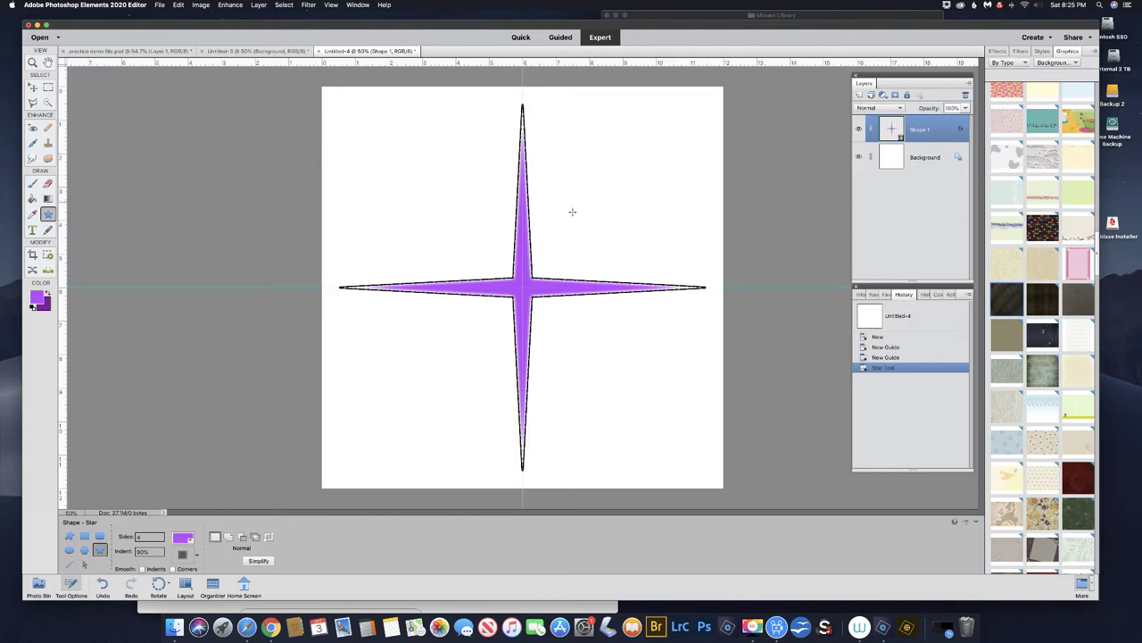
left_click(965, 94)
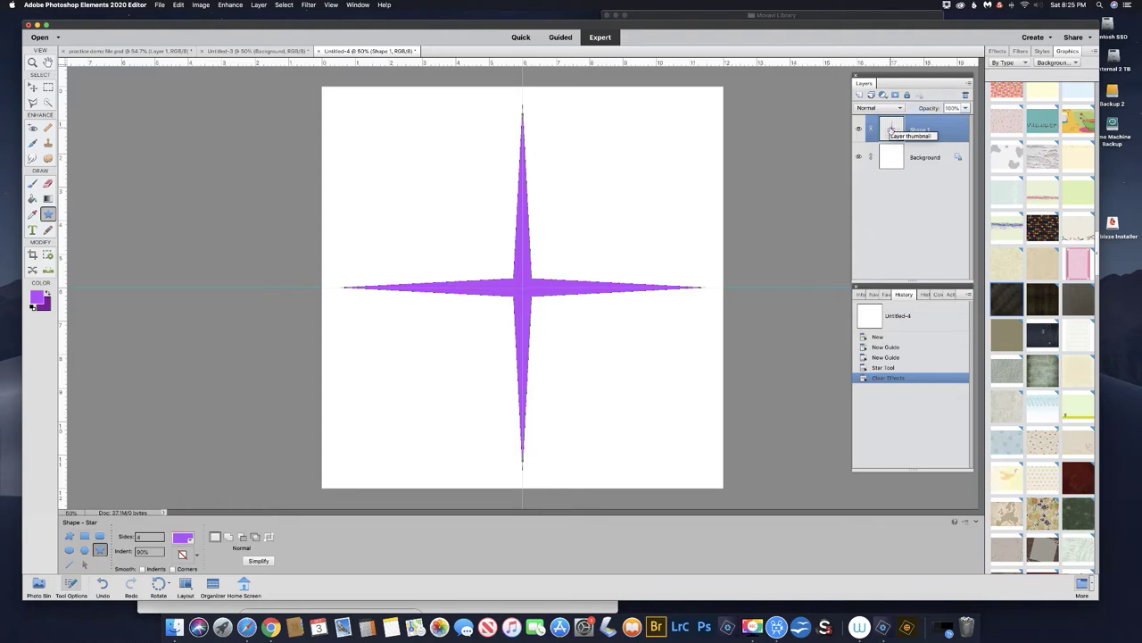
- Duplicate the Shape 1 star layer and rotate the copy 15 degrees about its center
key("super+j")
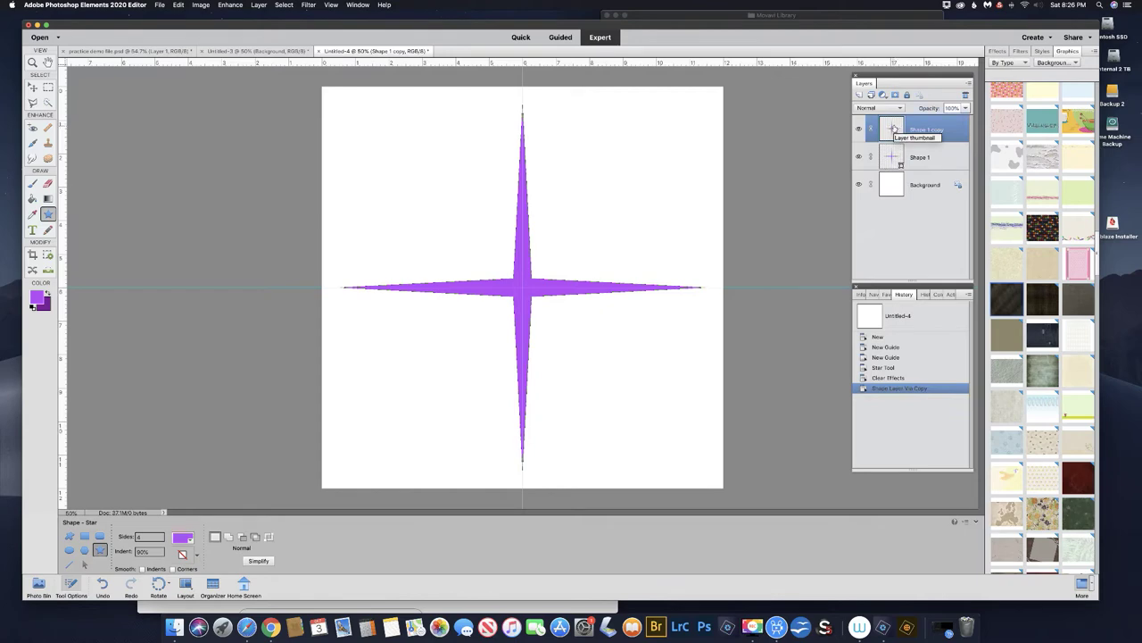
left_click(200, 5)
mouse_move(214, 29)
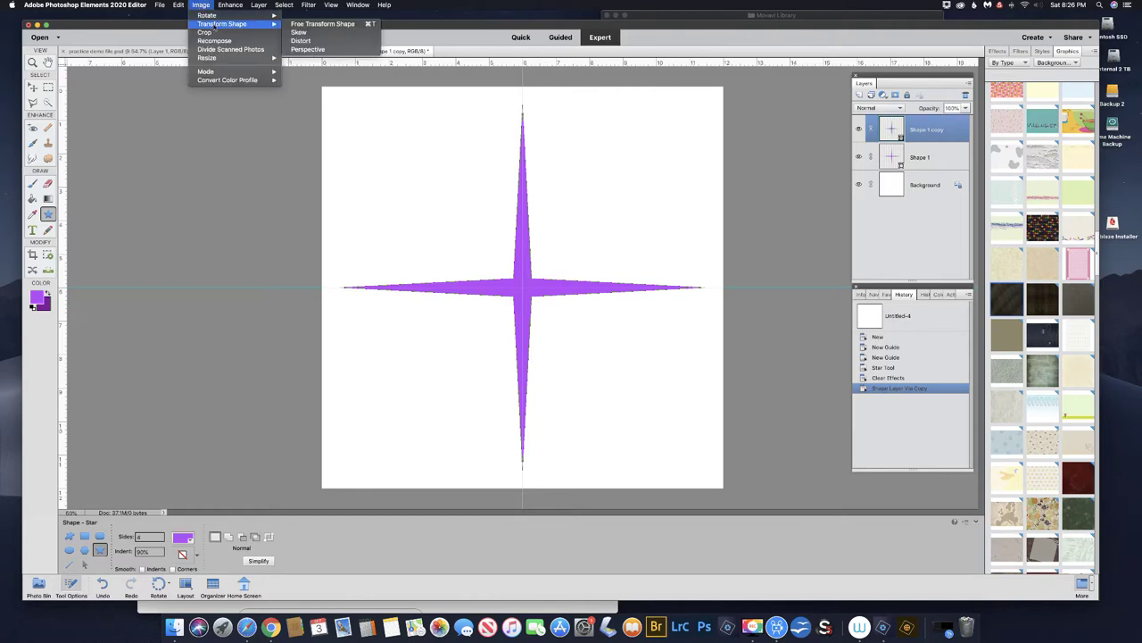
left_click(367, 25)
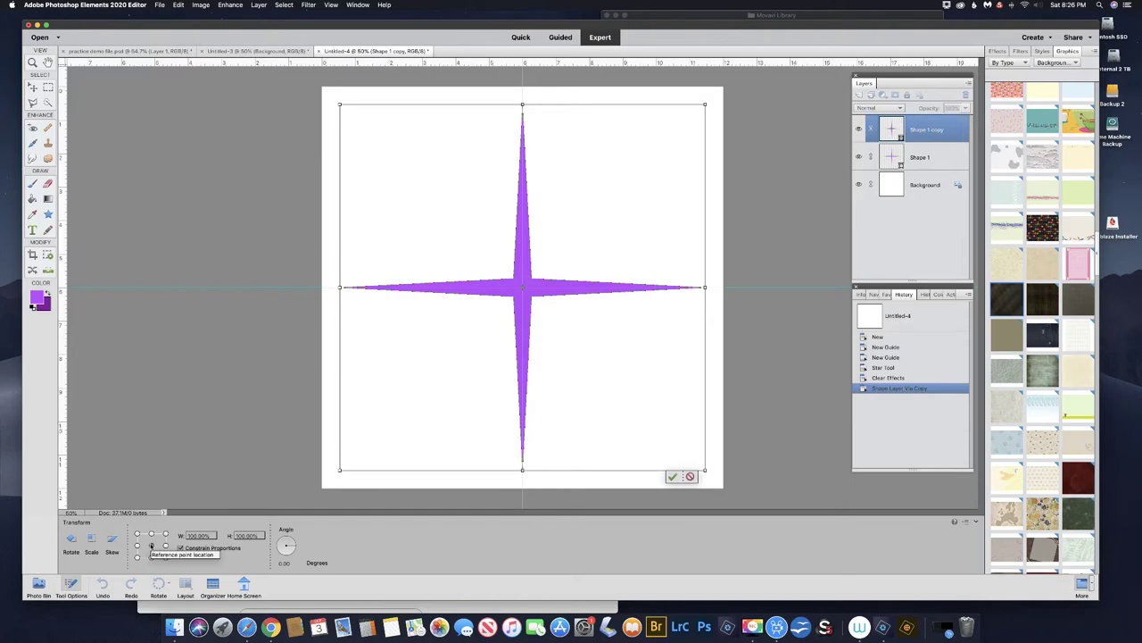
left_click(286, 563)
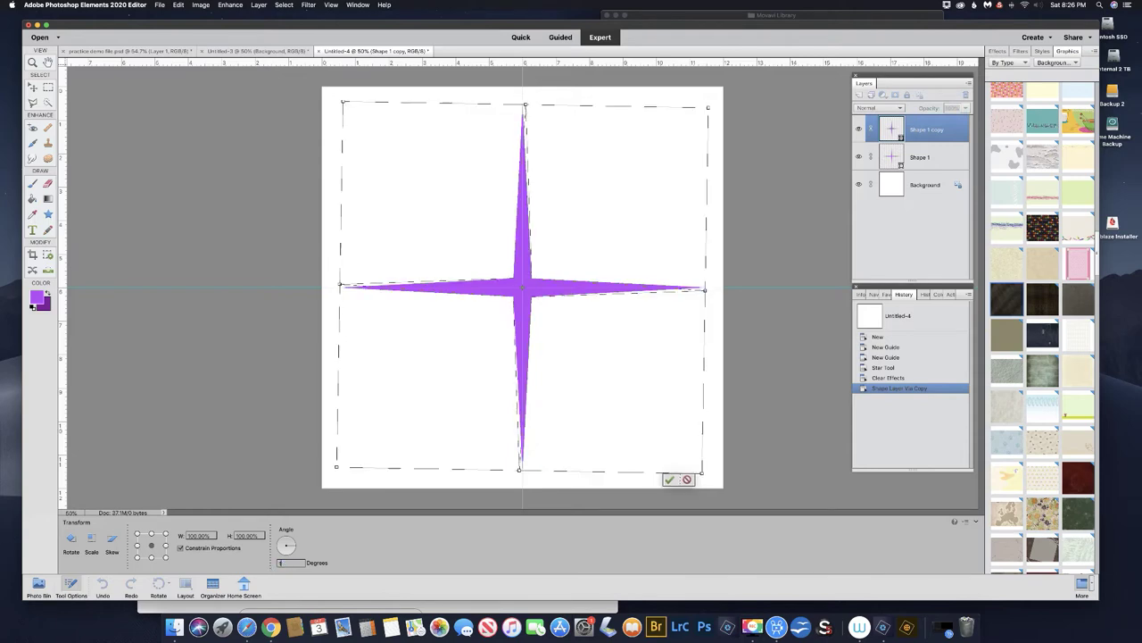
type("15")
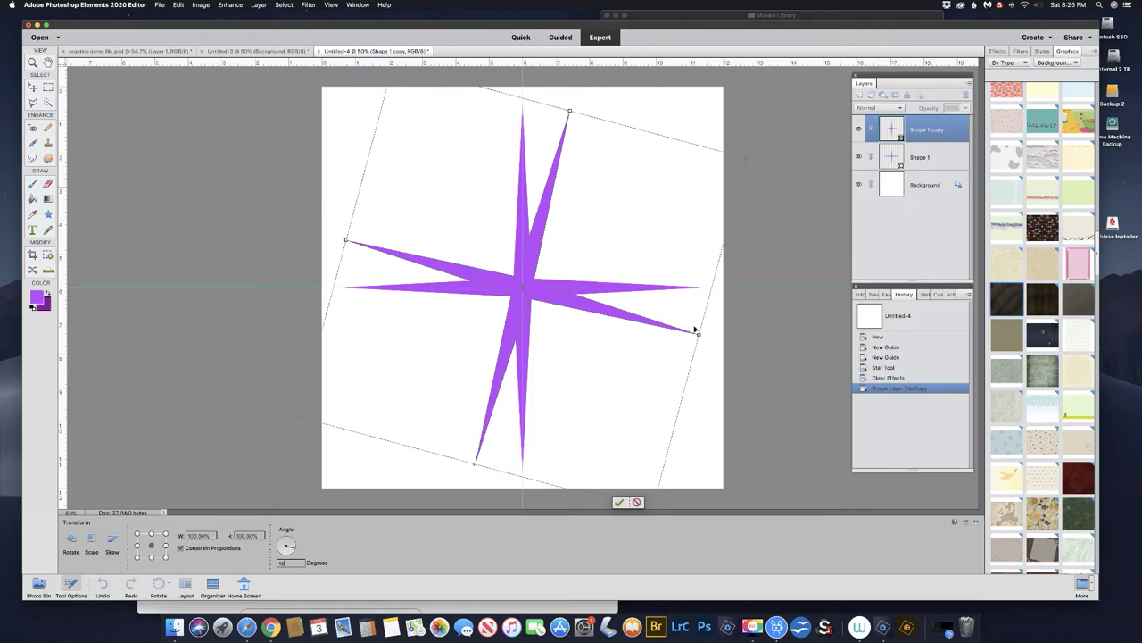
key("Return")
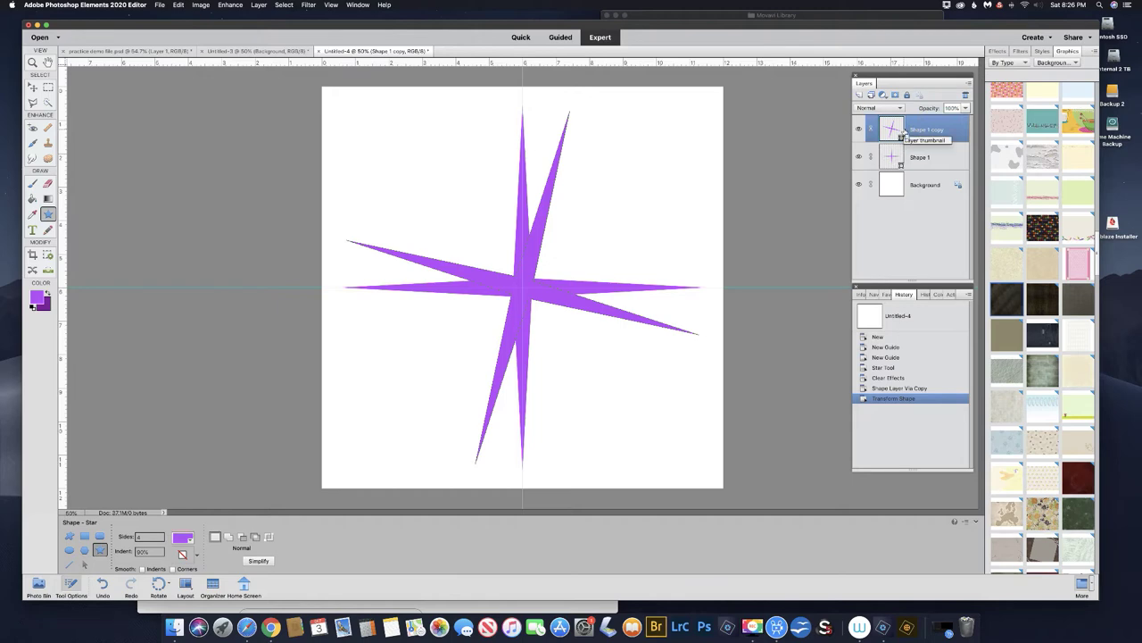
- Duplicate the Shape 1 copy layer and rotate the new star a further 15 degrees
key("ctrl+j")
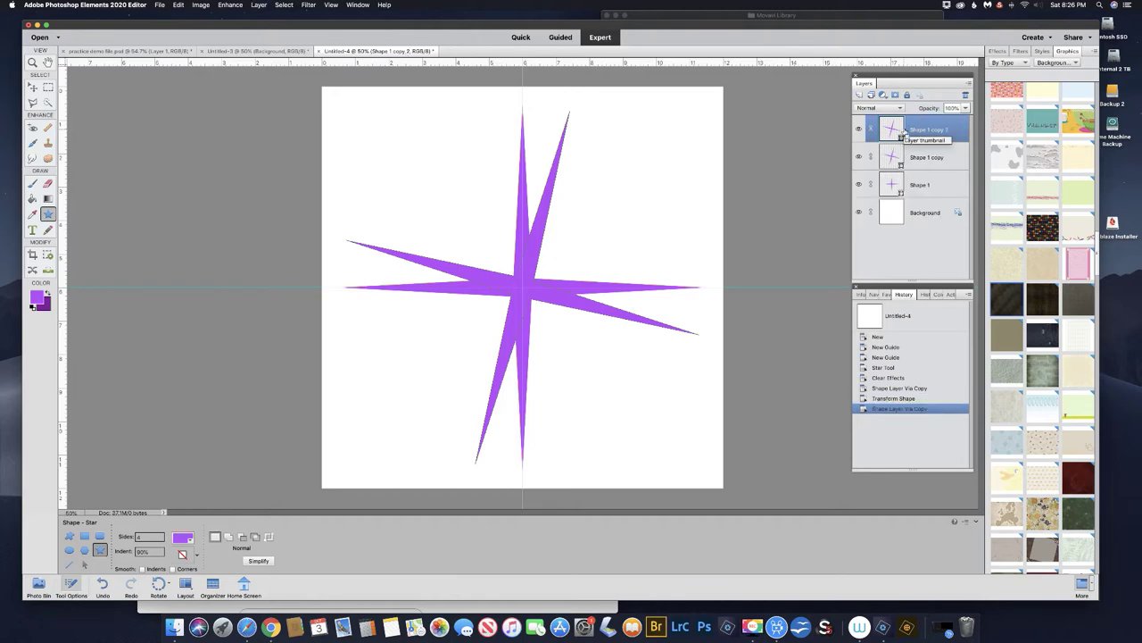
key("ctrl+t")
left_click(284, 562)
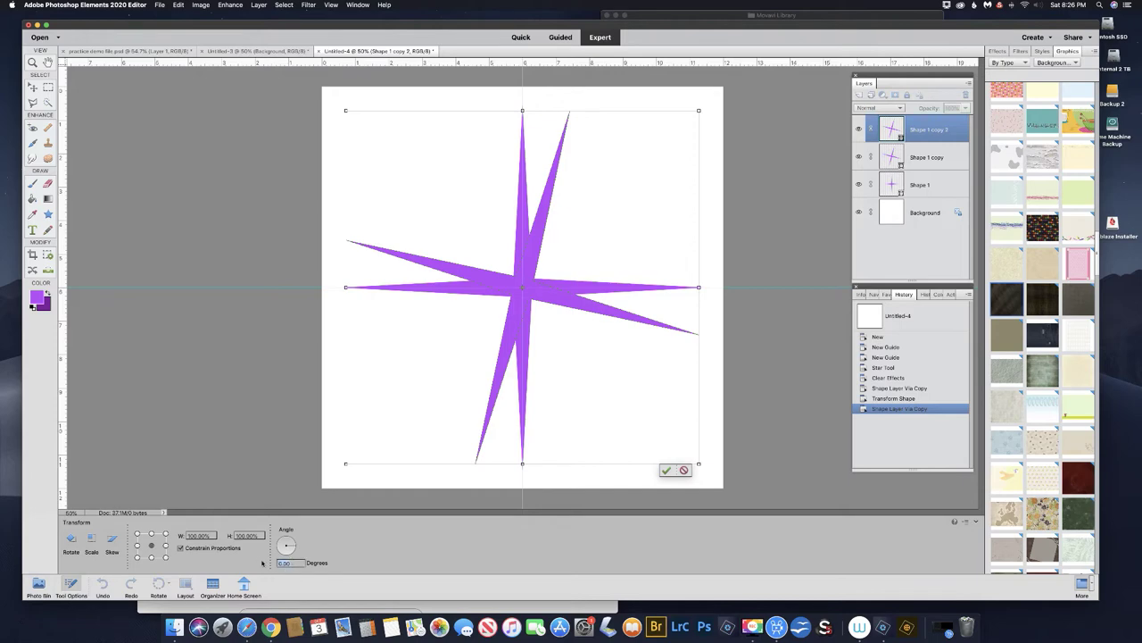
type("15")
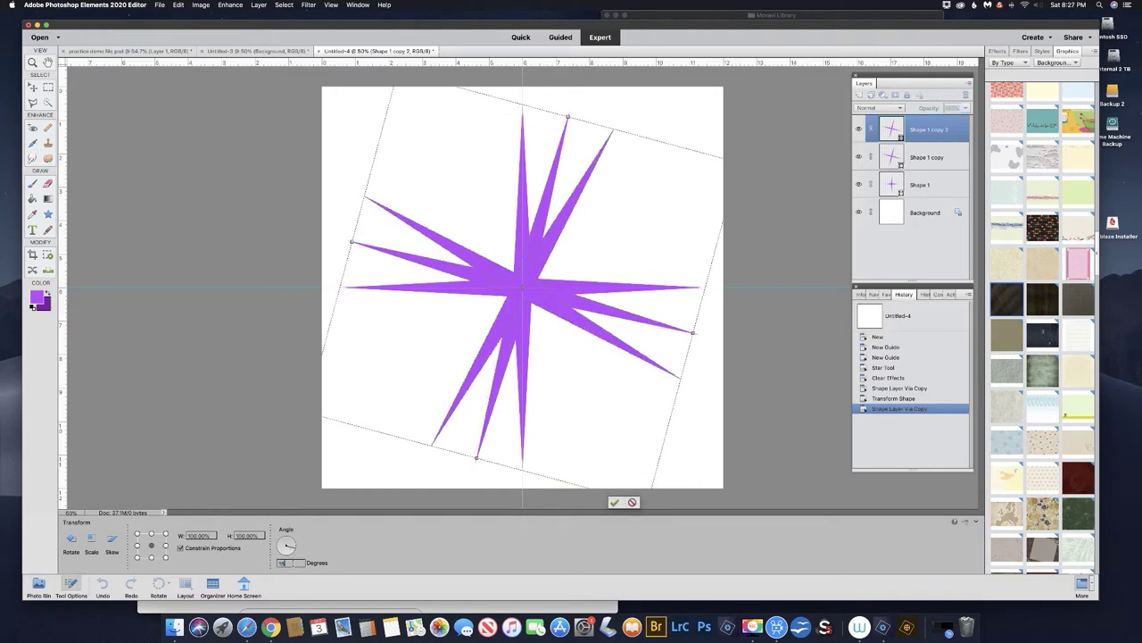
left_click(614, 503)
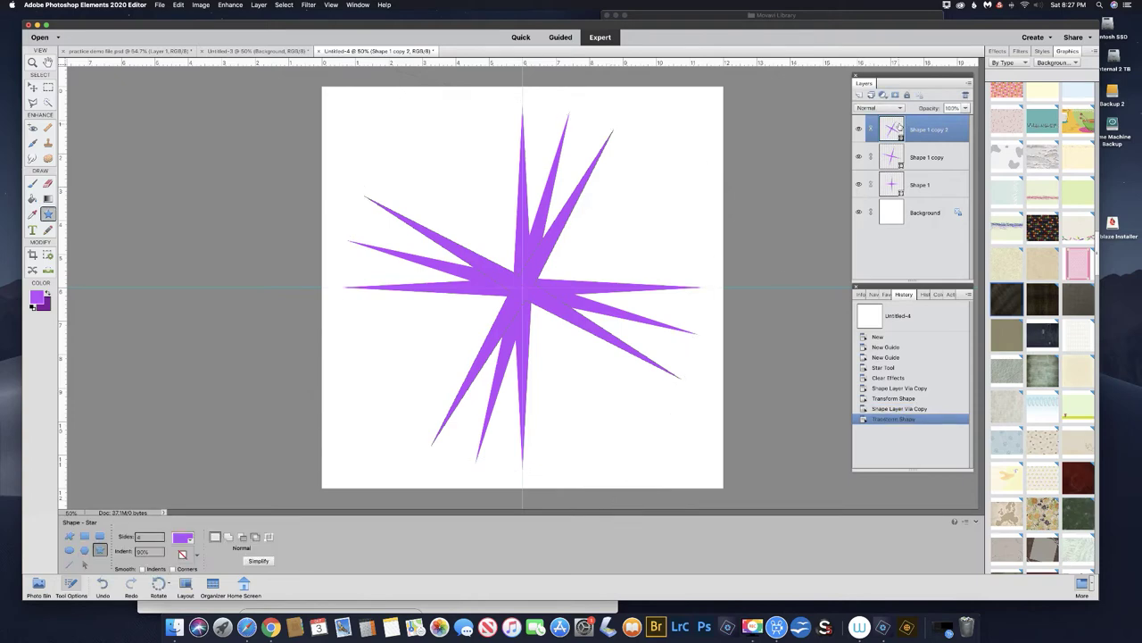
- Duplicate the Shape 1 copy 2 layer and rotate the new star a further 15 degrees
key("super+j")
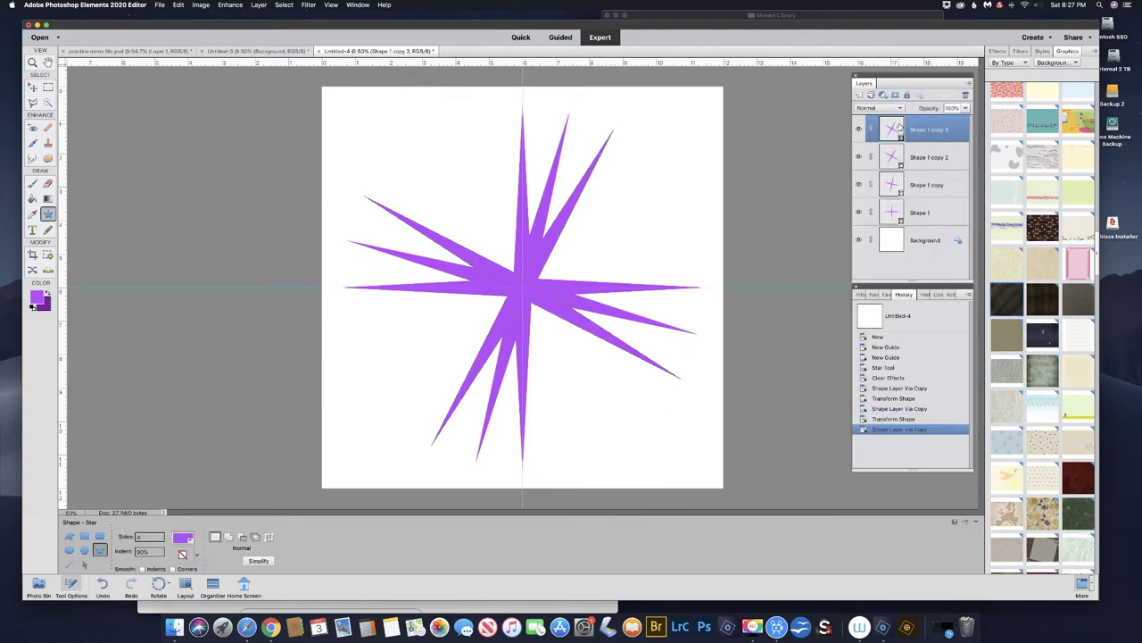
key("super+t")
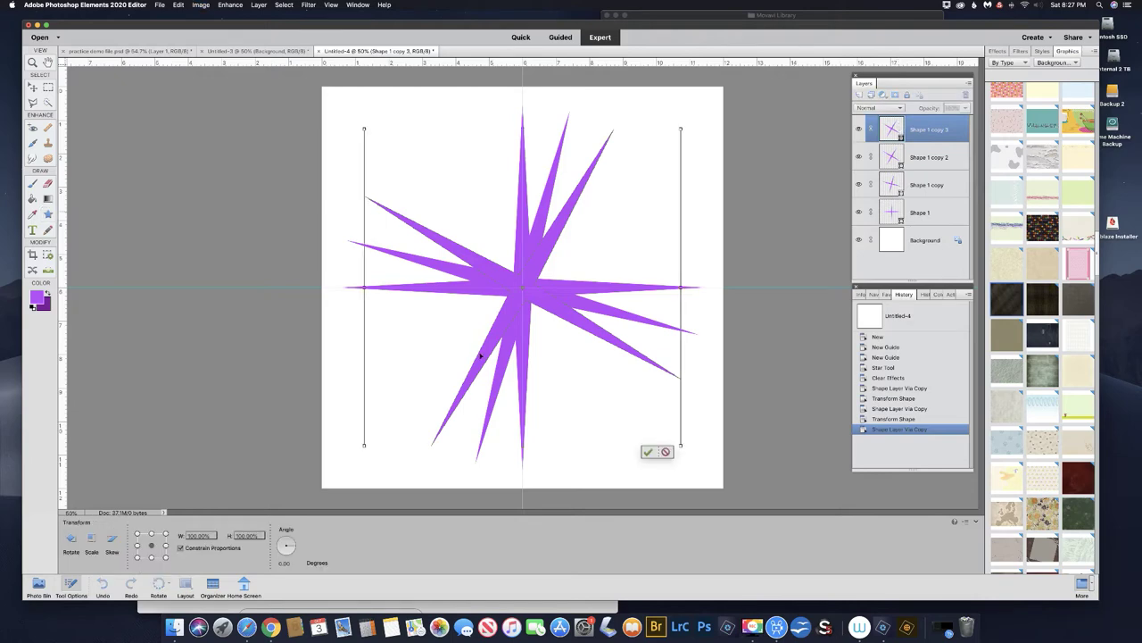
left_click(288, 563)
type("15")
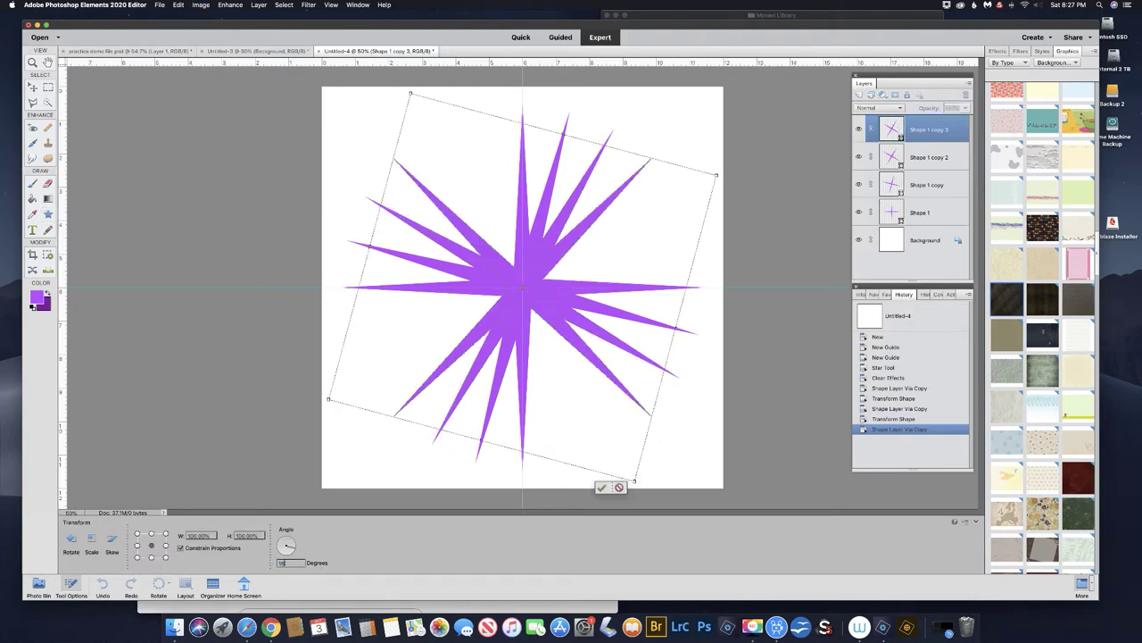
left_click(601, 488)
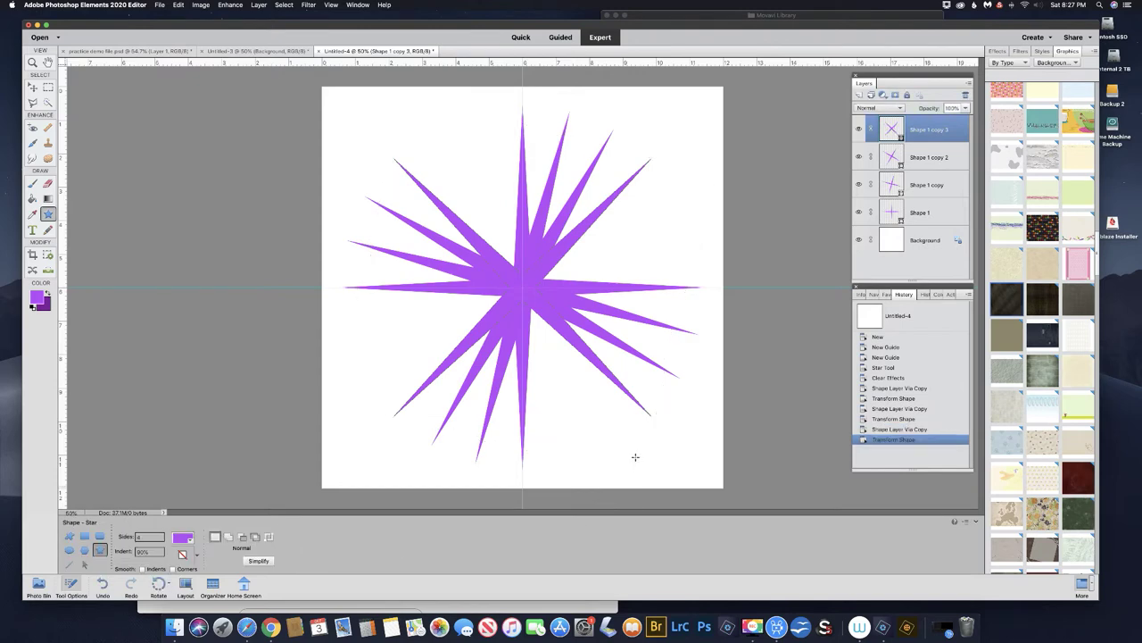
- Duplicate the Shape 1 copy 3 layer and rotate the new star a further 15 degrees
key("super+j")
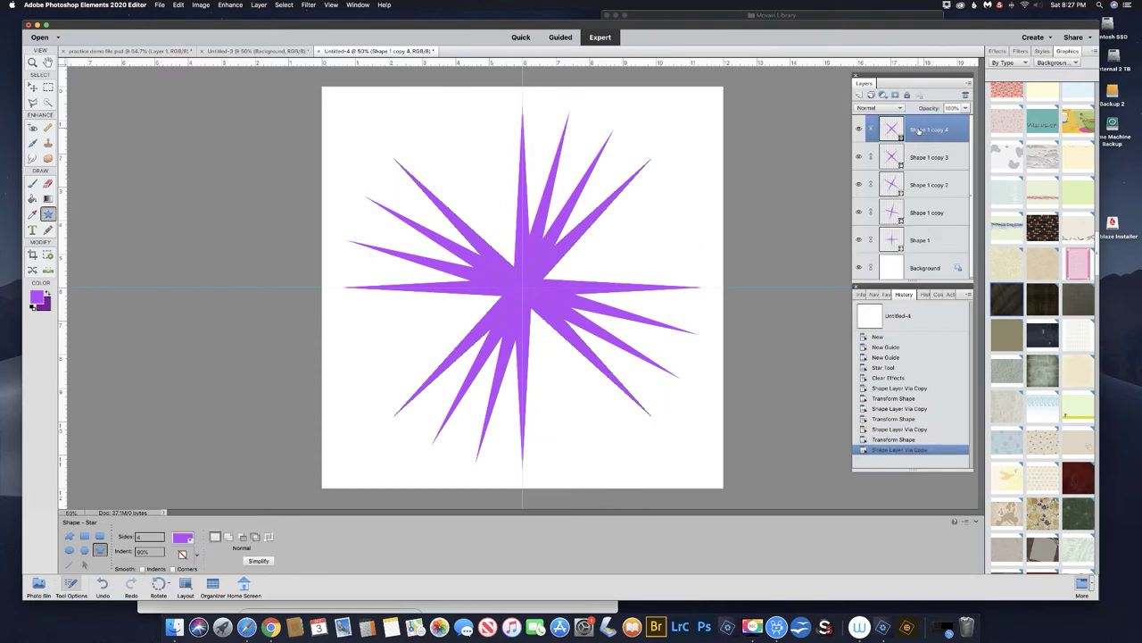
key("super+t")
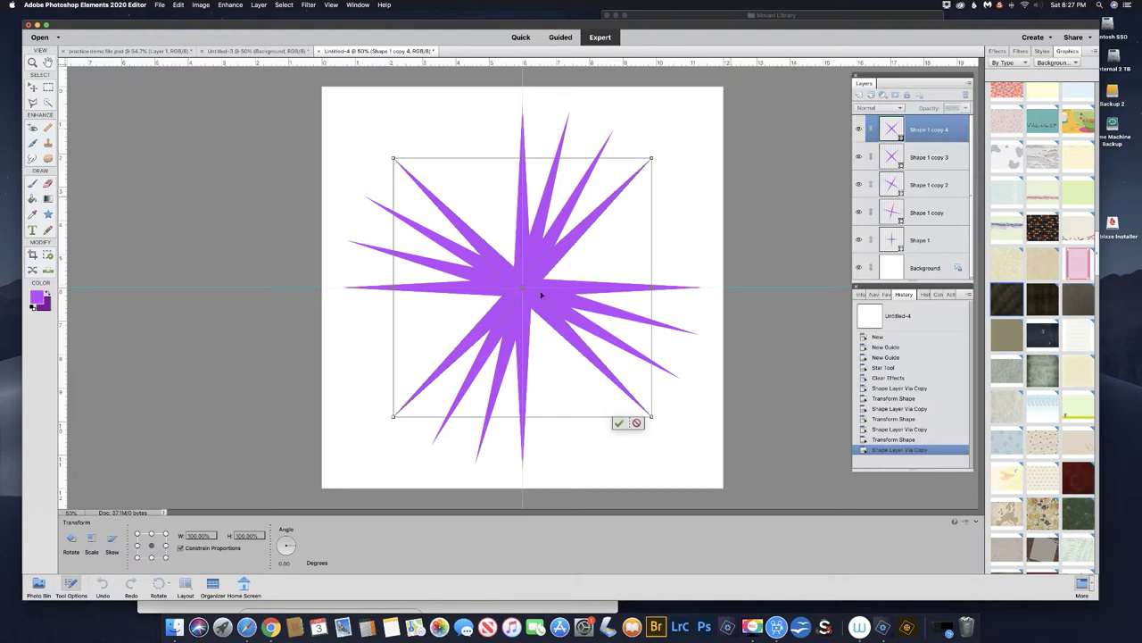
left_click(283, 563)
type("15")
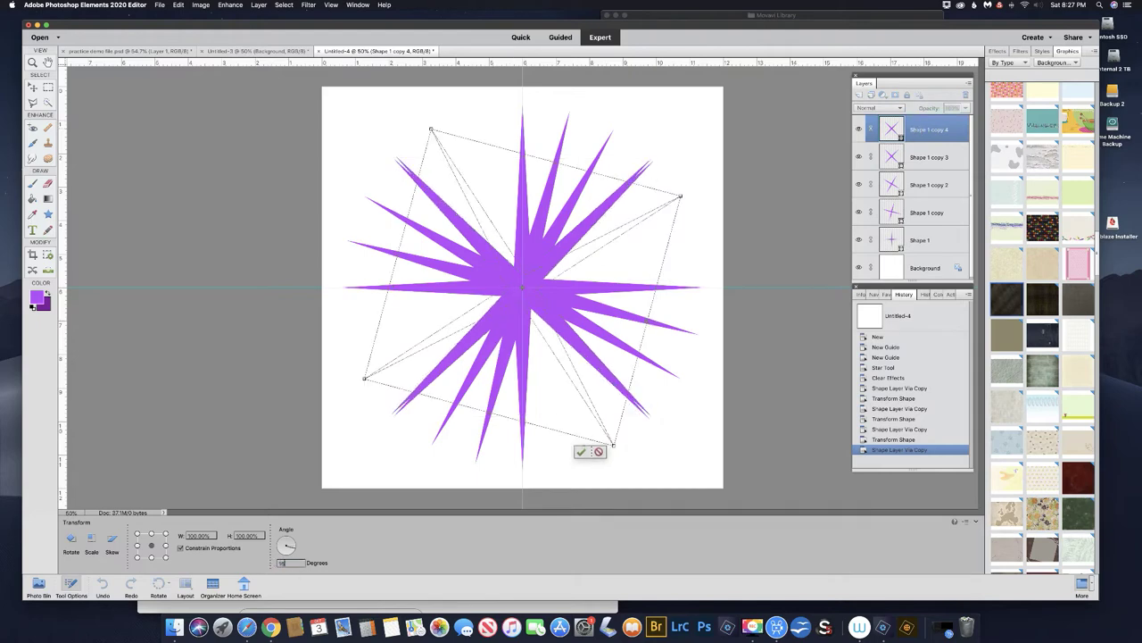
key("Return")
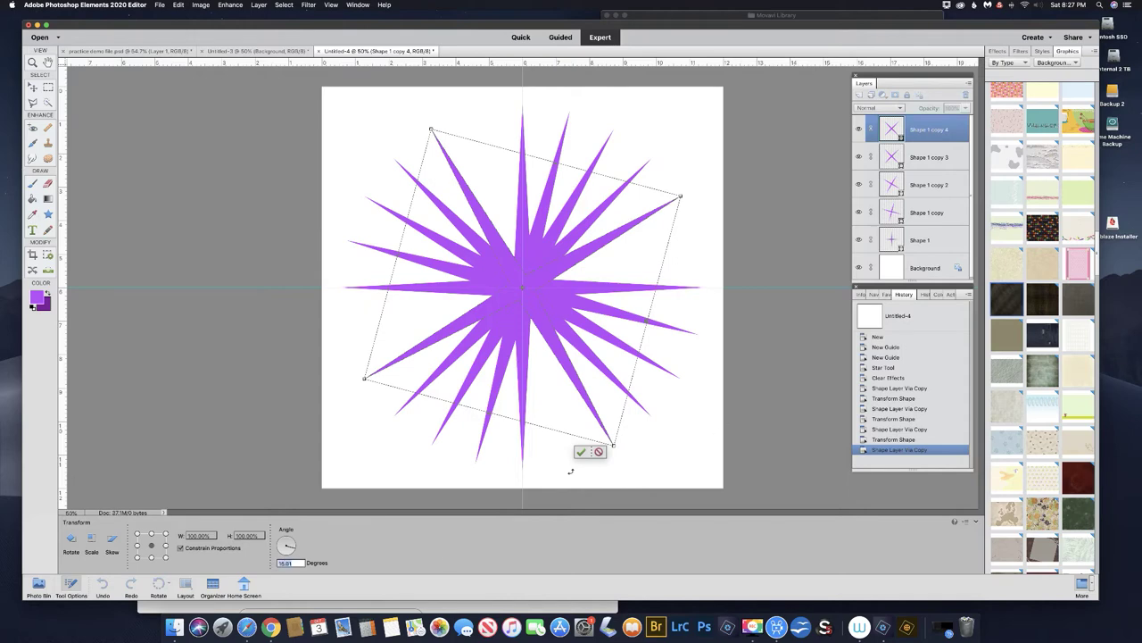
left_click(580, 451)
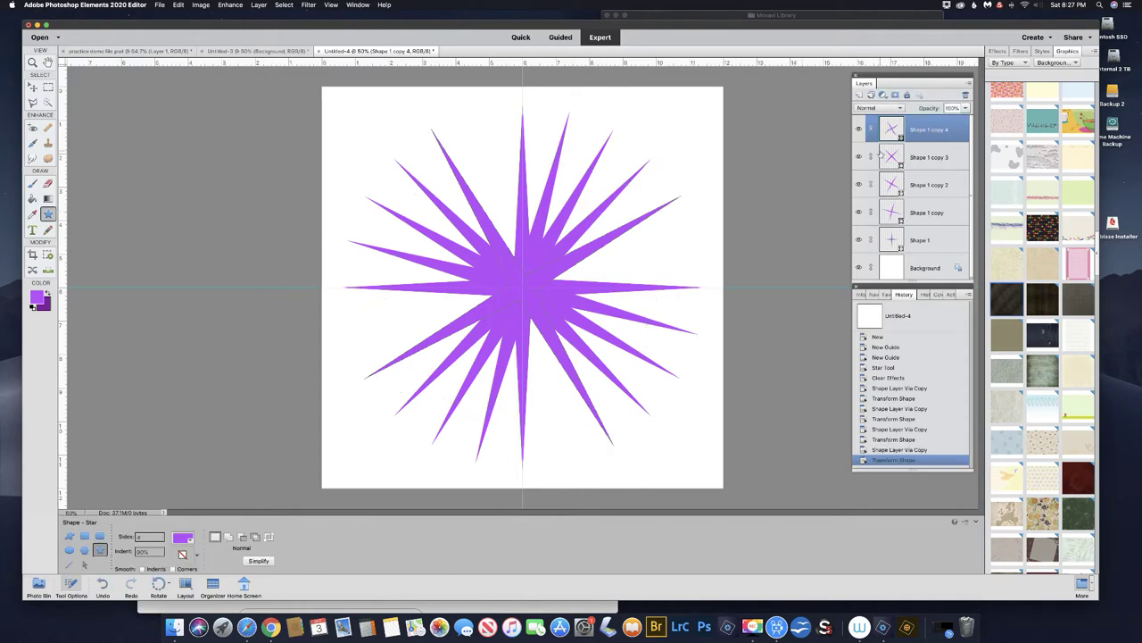
- Duplicate the Shape 1 copy 4 layer and rotate the new star a further 15 degrees to complete the burst
key("super+j")
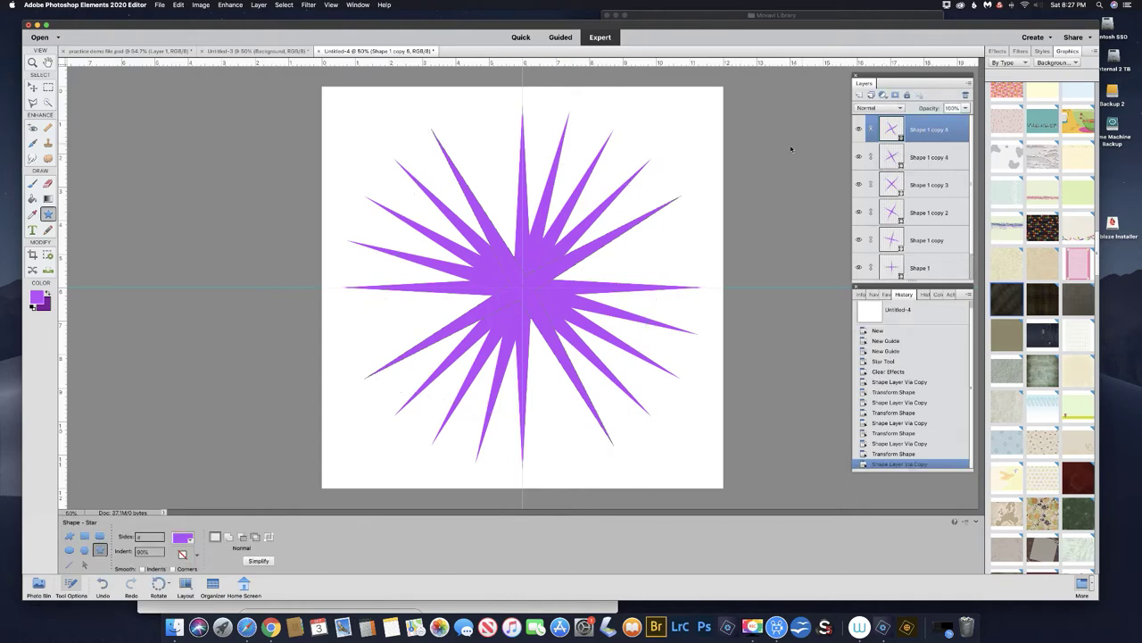
key("super+t")
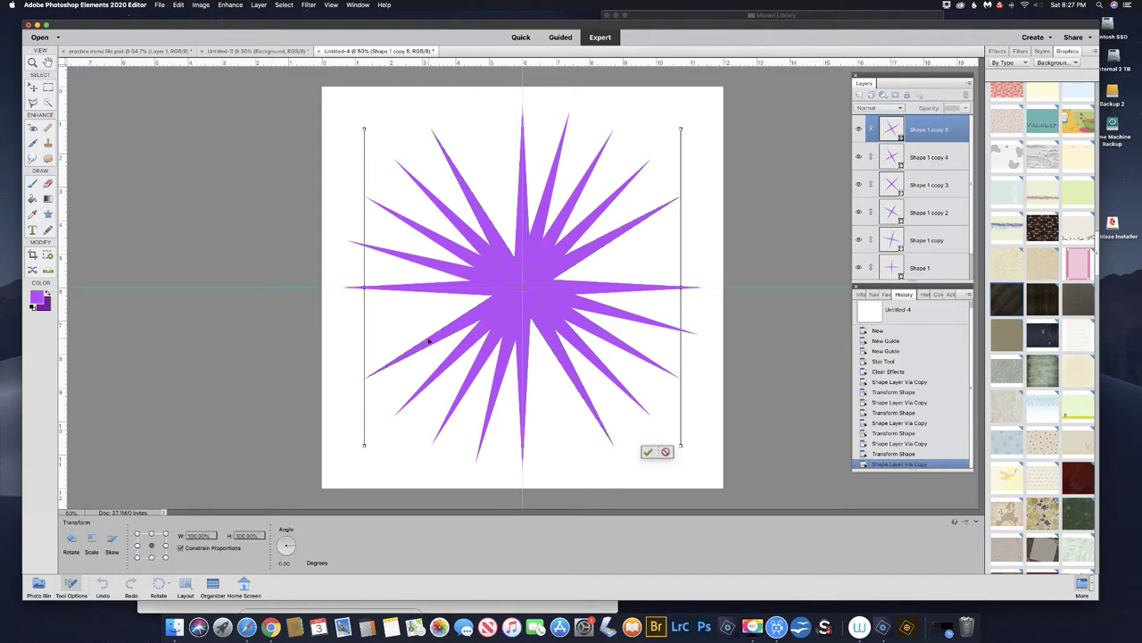
left_click(281, 562)
type("15")
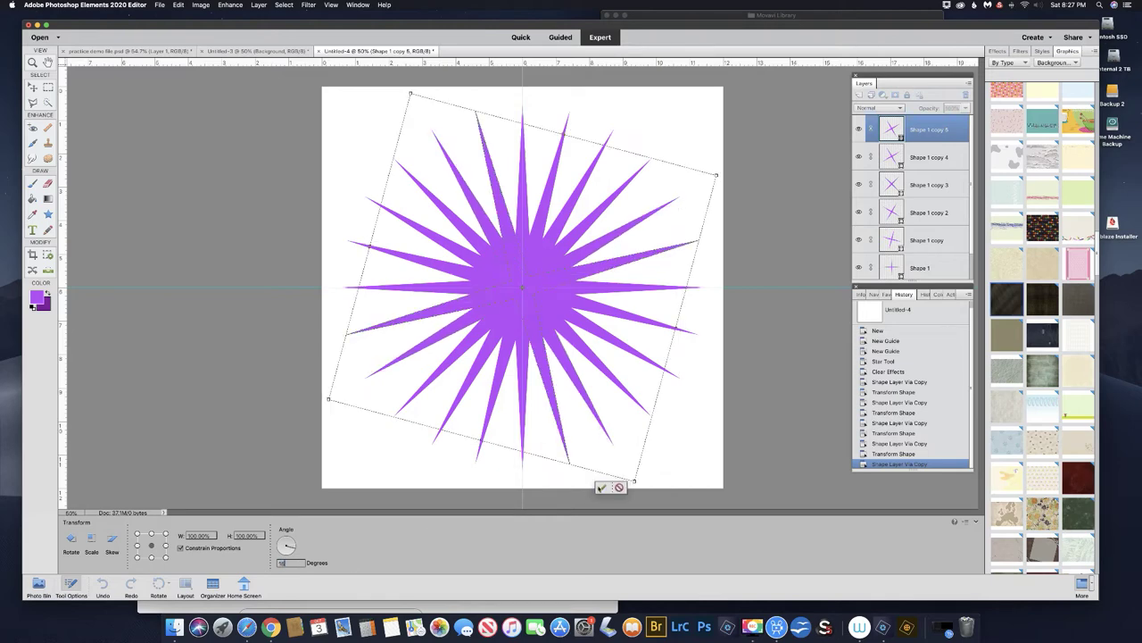
left_click(601, 488)
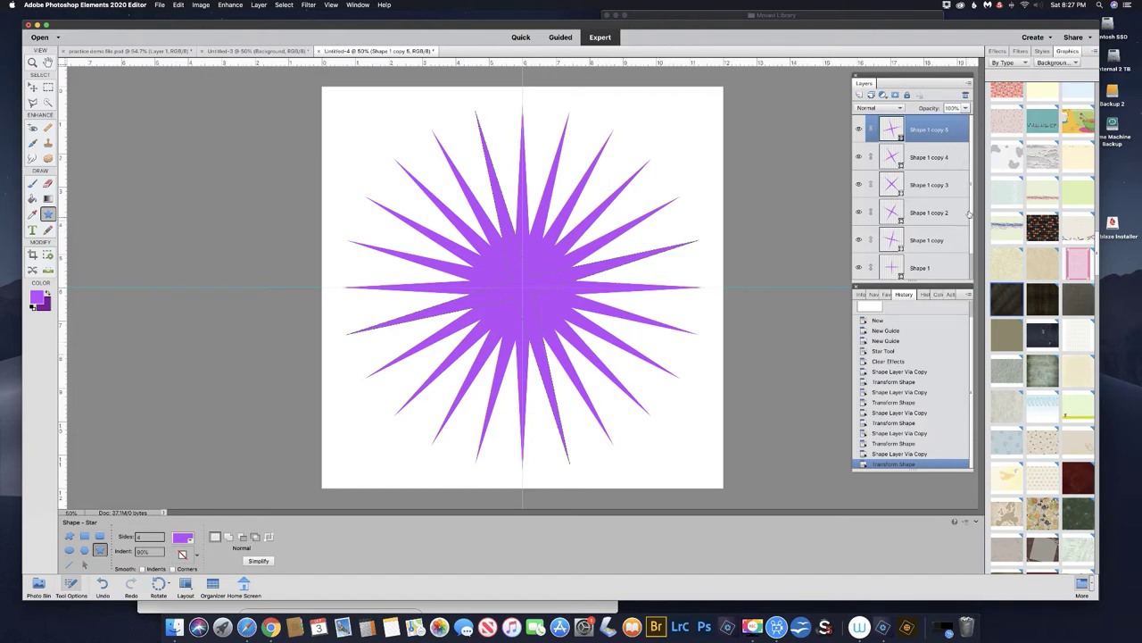
- Change the fill color of the star on the Shape 1 copy layer to the bright green default swatch
left_click_drag(970, 206, 972, 261)
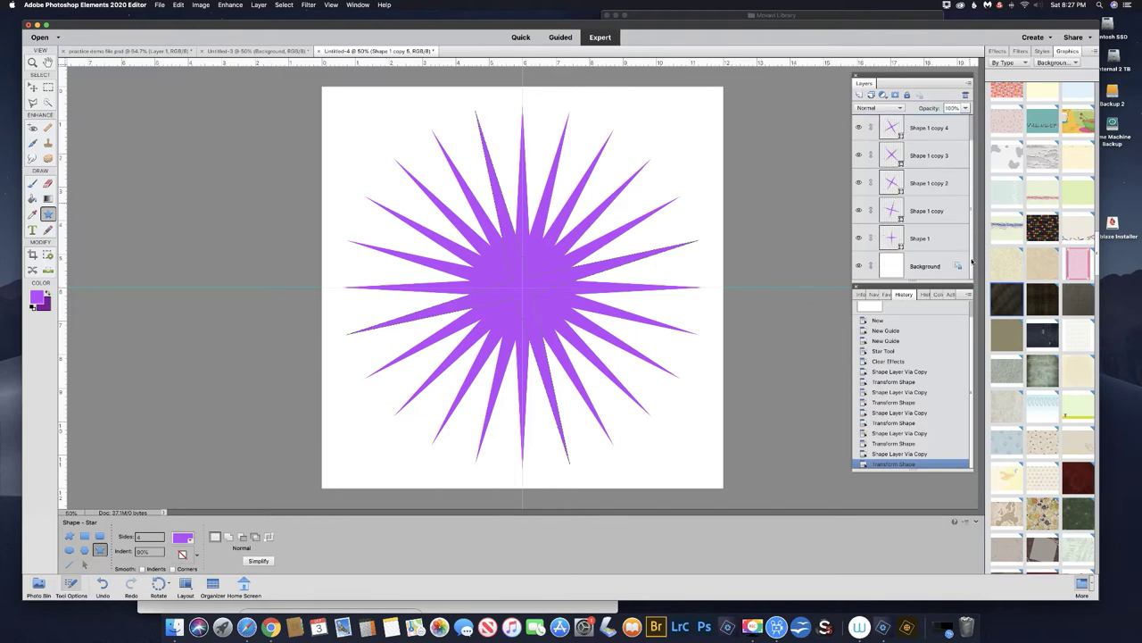
left_click(915, 211)
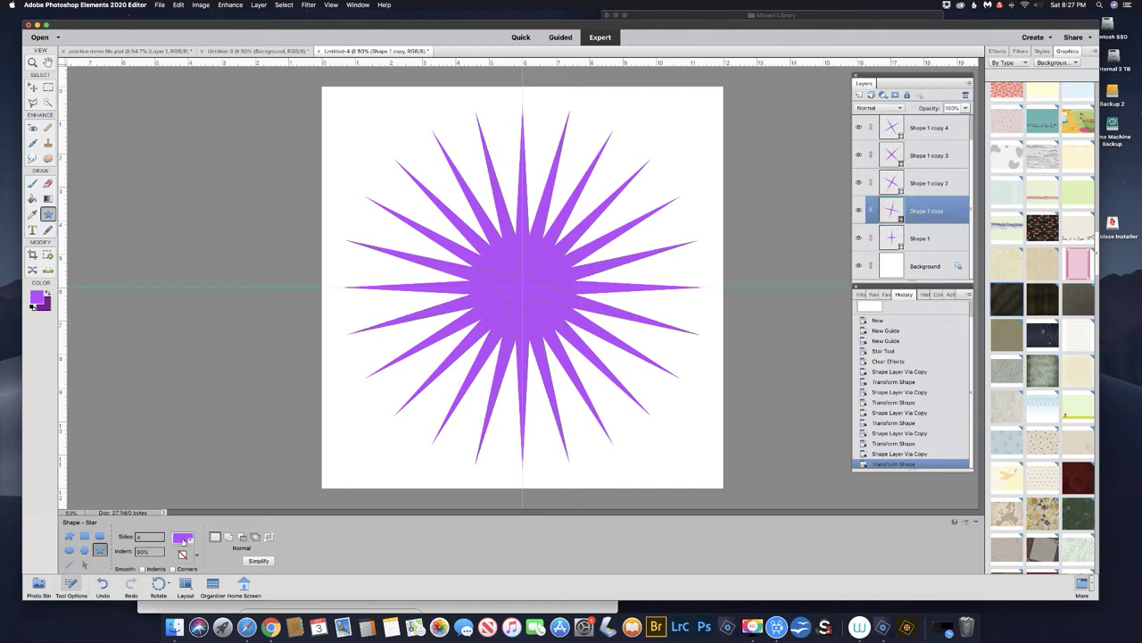
left_click(182, 538)
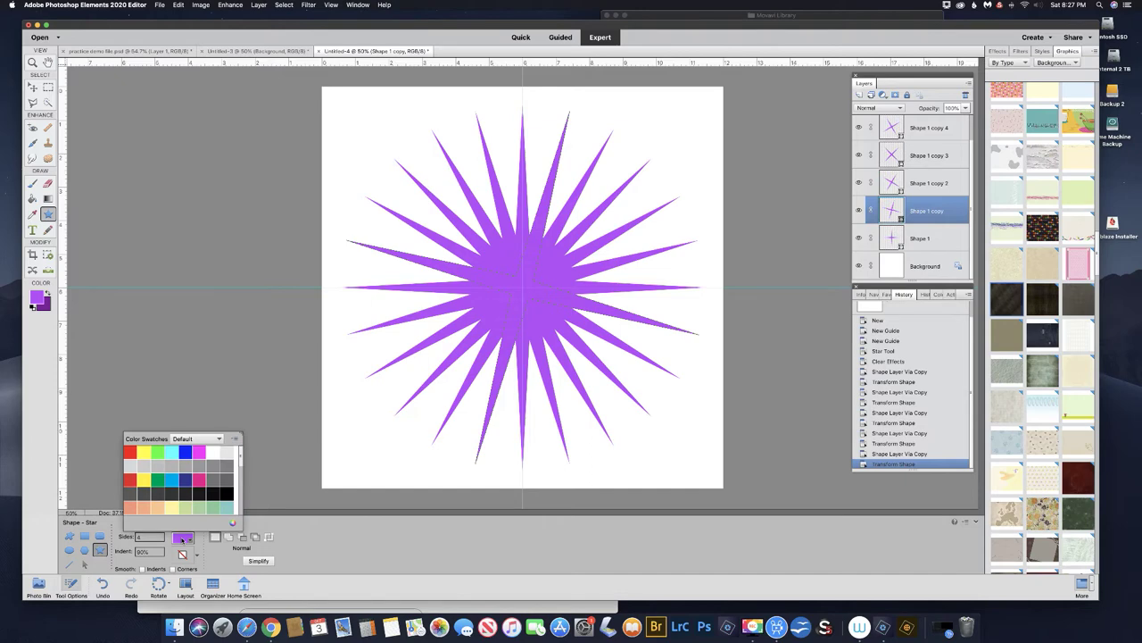
left_click(159, 452)
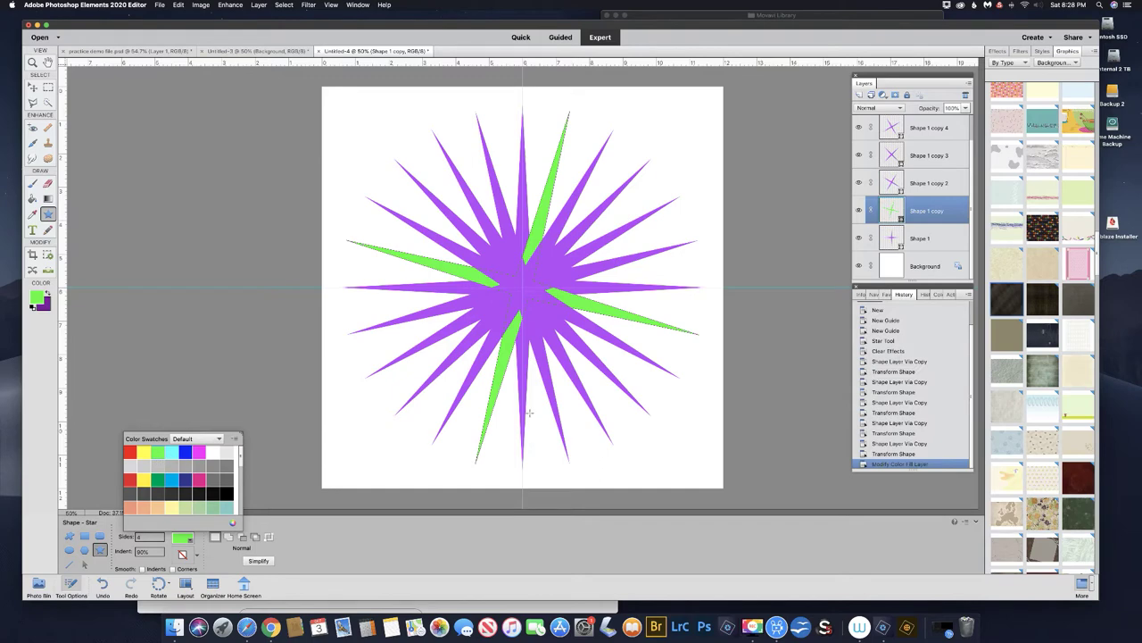
- Change the fill color of the star on the Shape 1 copy 2 layer to the blue default swatch
left_click(899, 185)
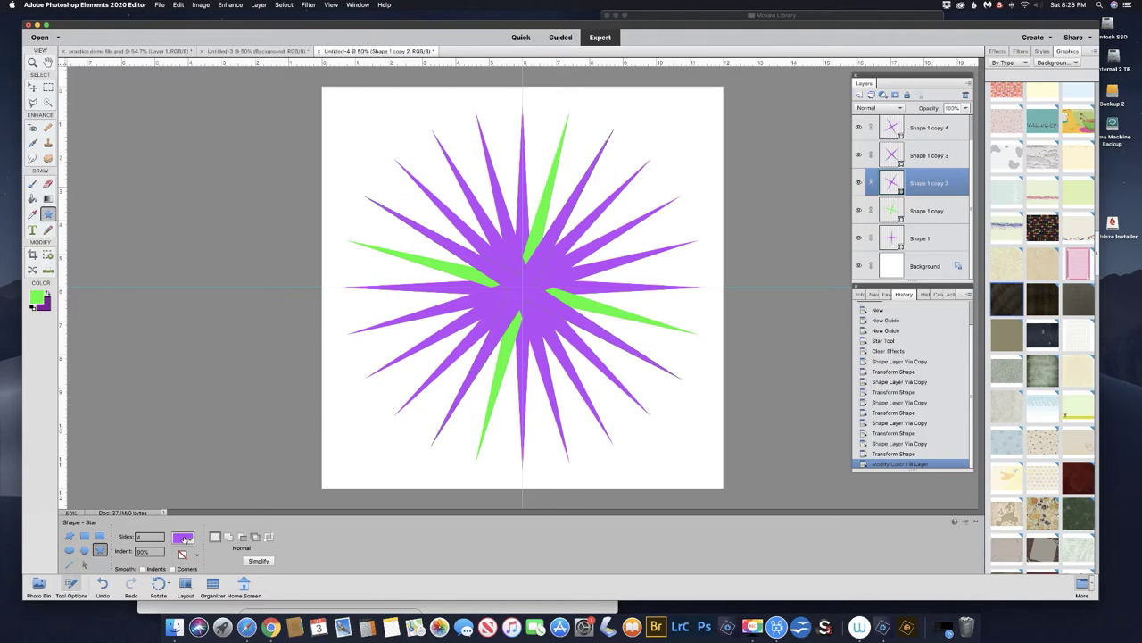
left_click(184, 538)
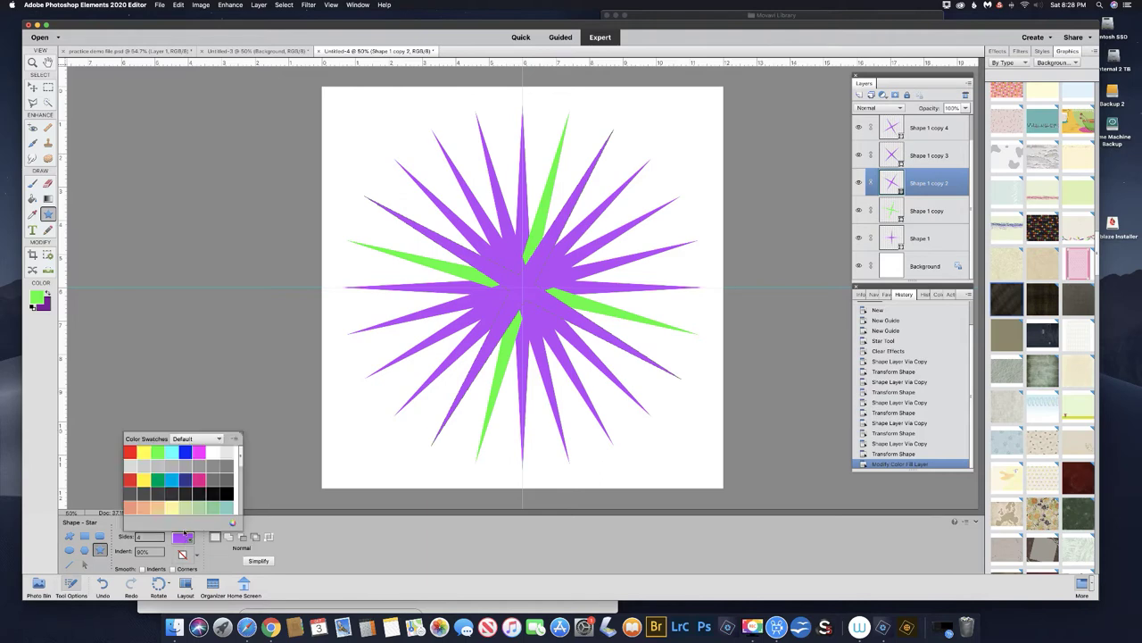
left_click(186, 454)
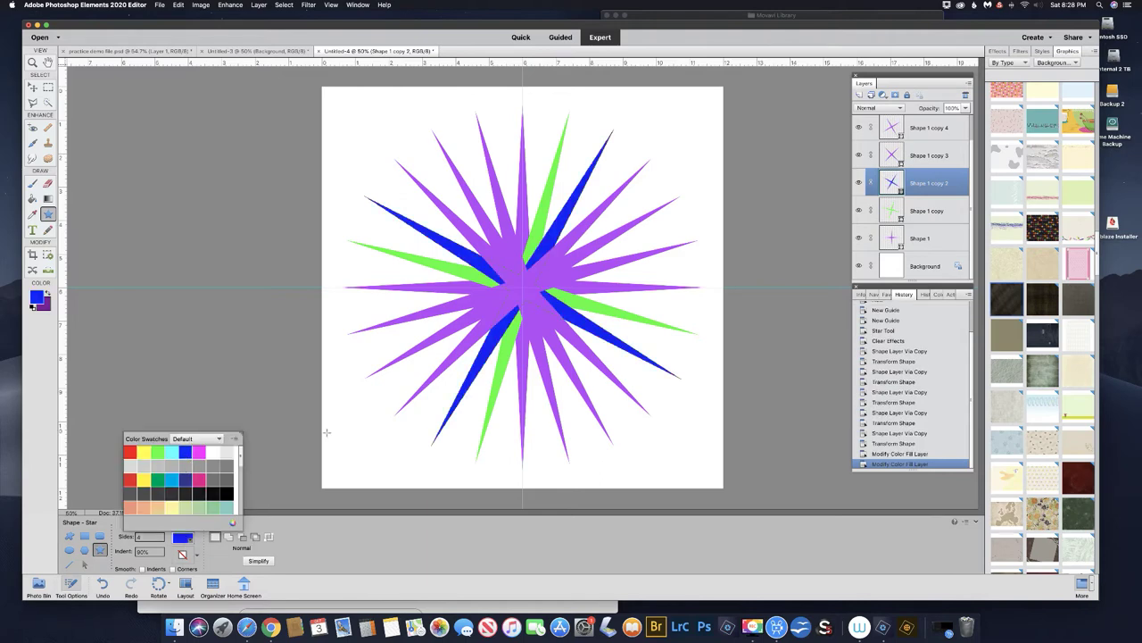
- Change the fill color of the star on the Shape 1 copy 3 layer to the magenta default swatch
left_click(905, 157)
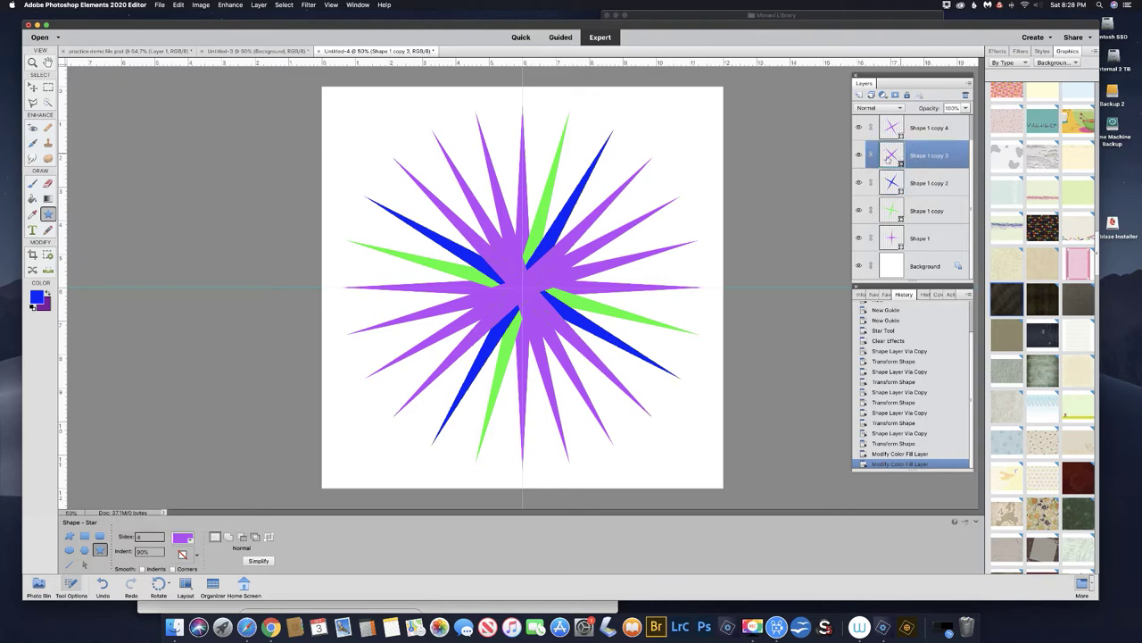
left_click(184, 538)
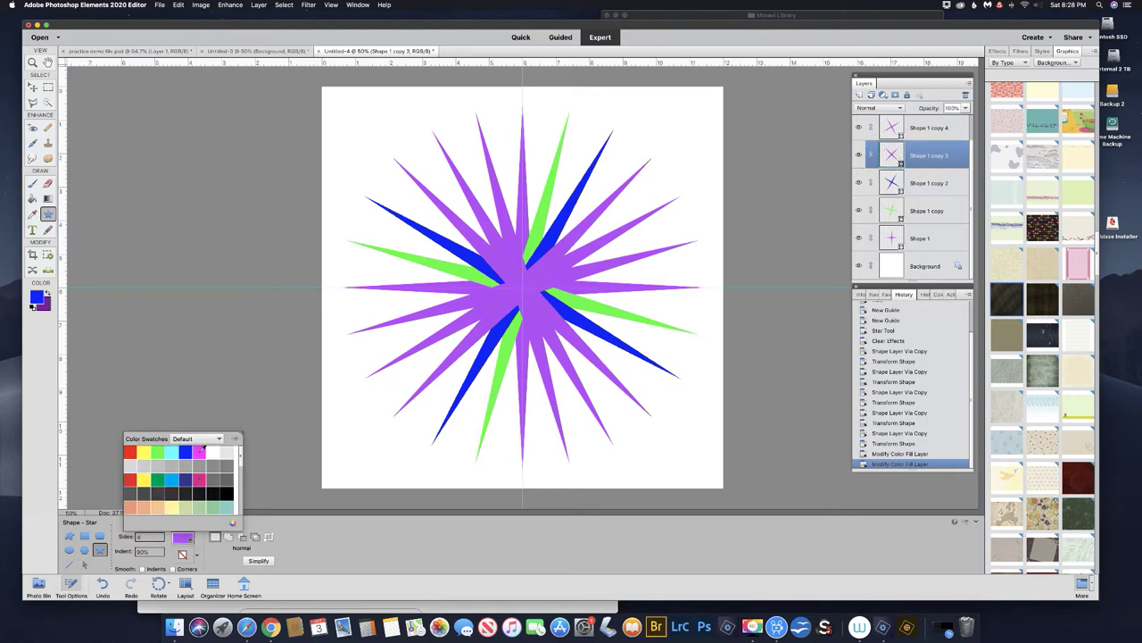
left_click(199, 451)
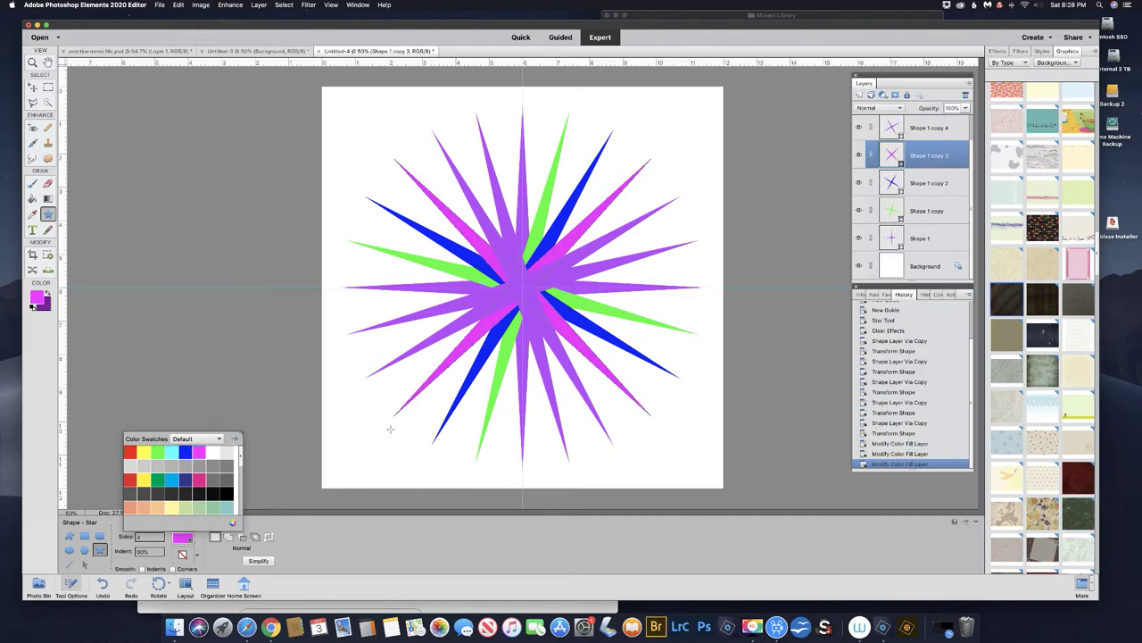
- Change the fill color of the star on the Shape 1 copy 4 layer to the dark green default swatch
left_click(894, 128)
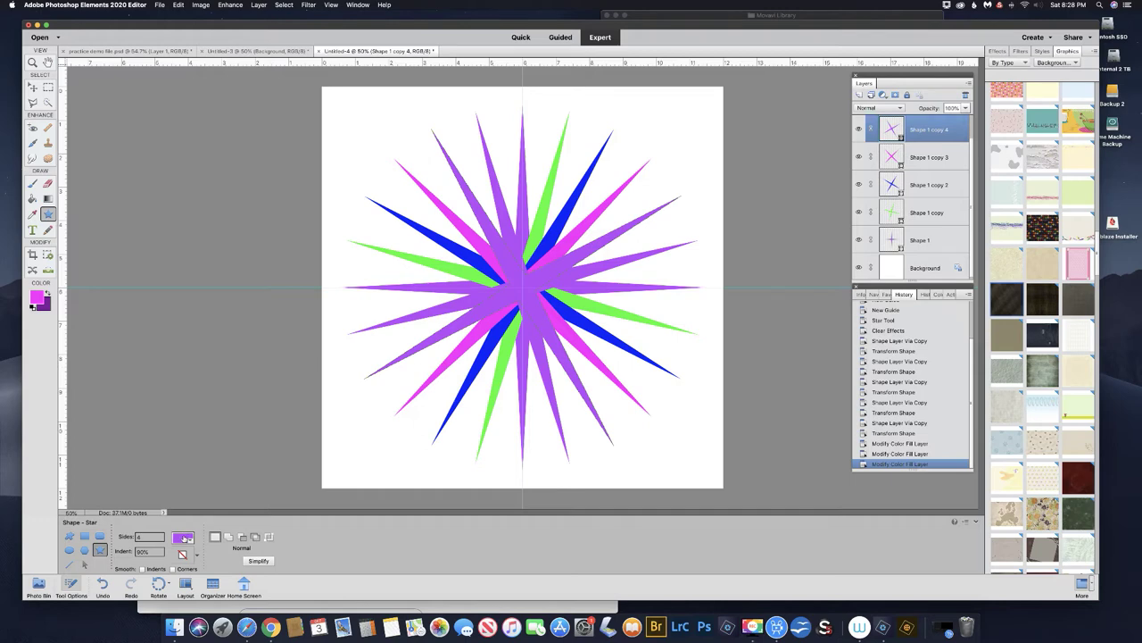
left_click(183, 539)
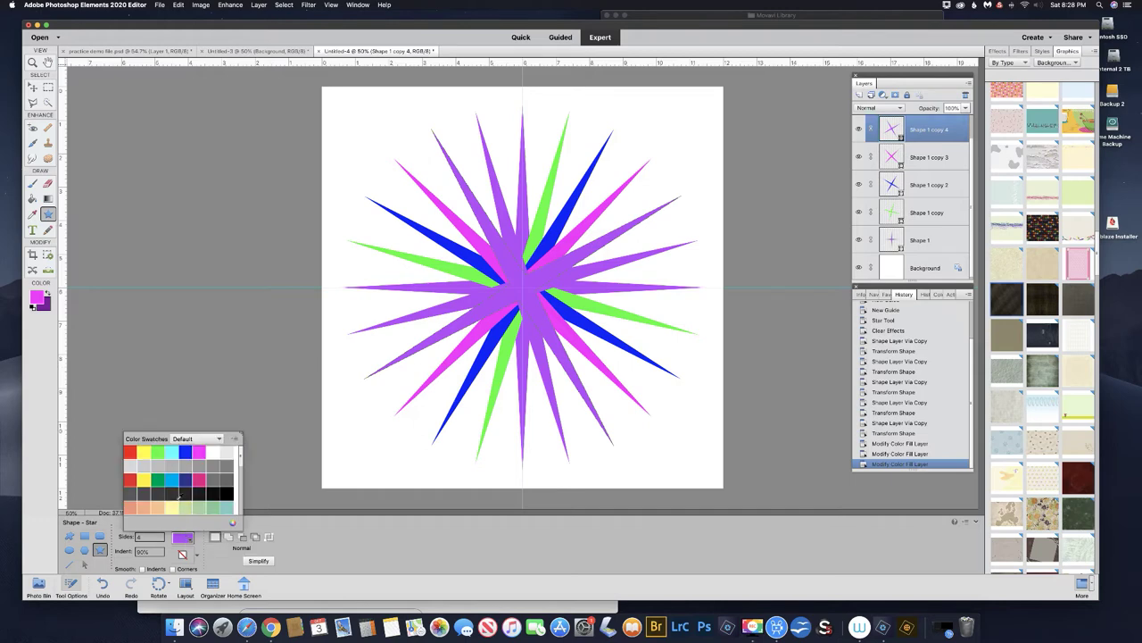
left_click(162, 480)
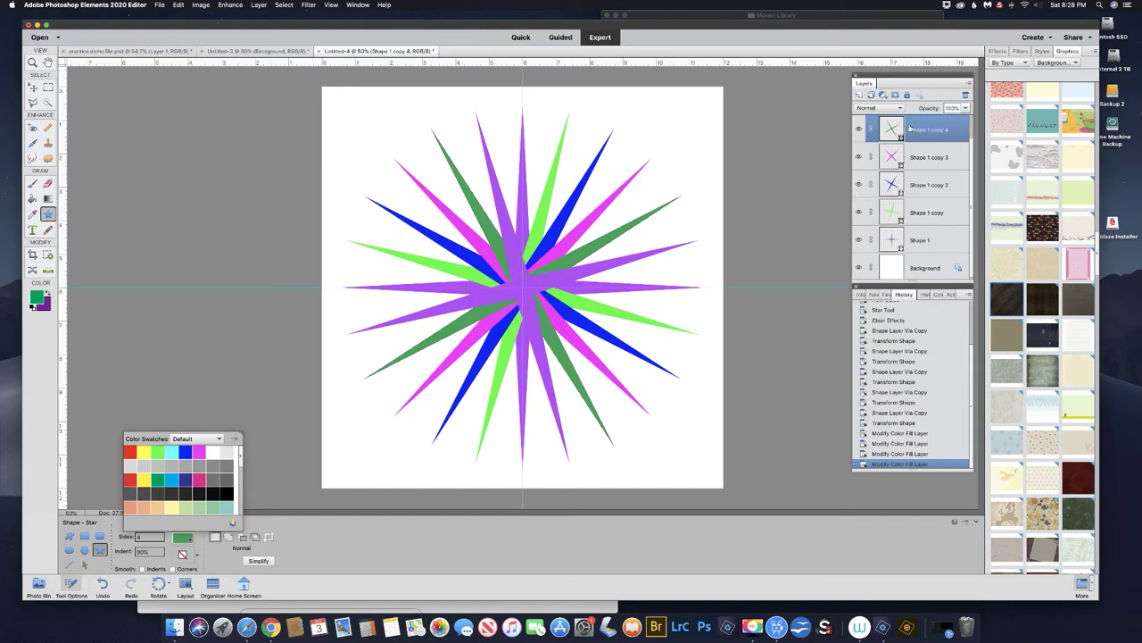
- Change the fill color of the star on the Shape 1 copy 5 layer to the cyan default swatch
key("ctrl+j")
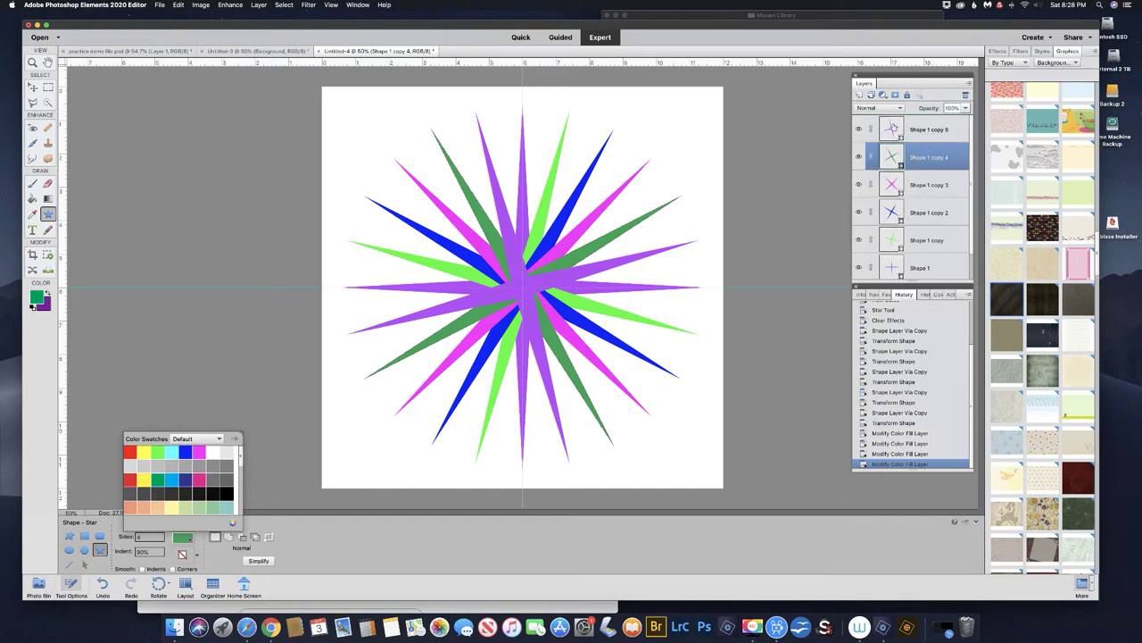
left_click(902, 128)
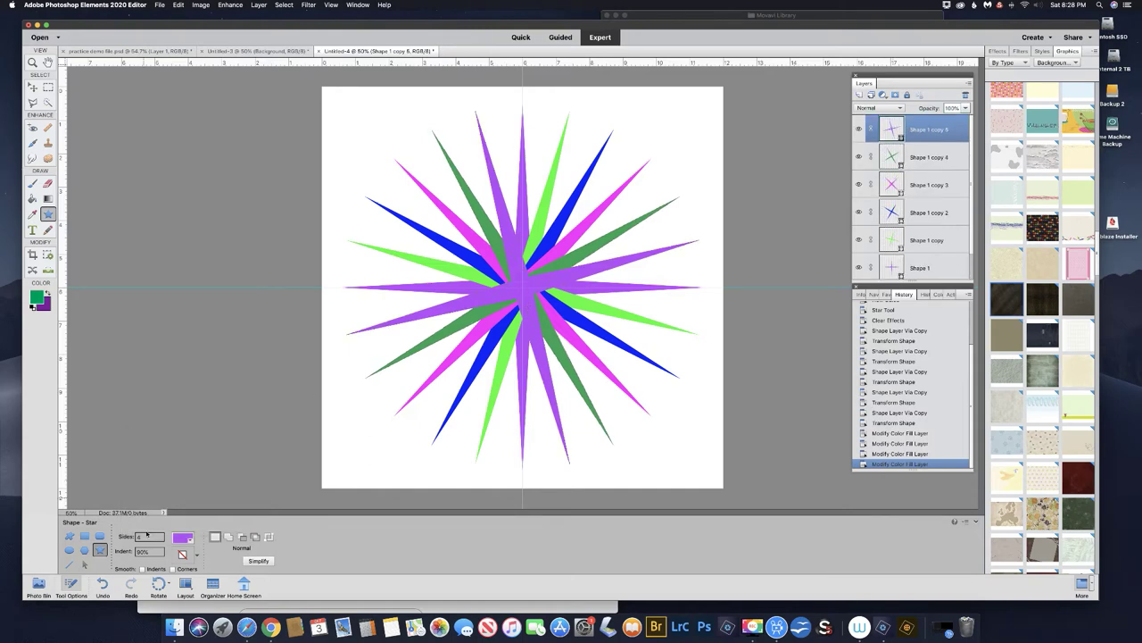
left_click(181, 539)
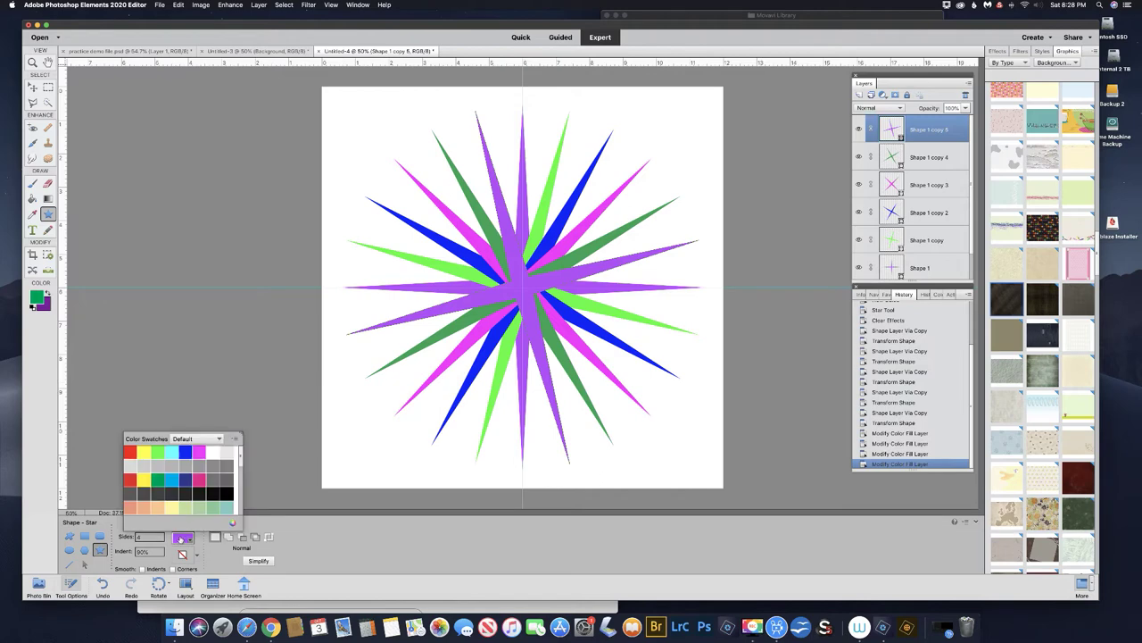
left_click(171, 451)
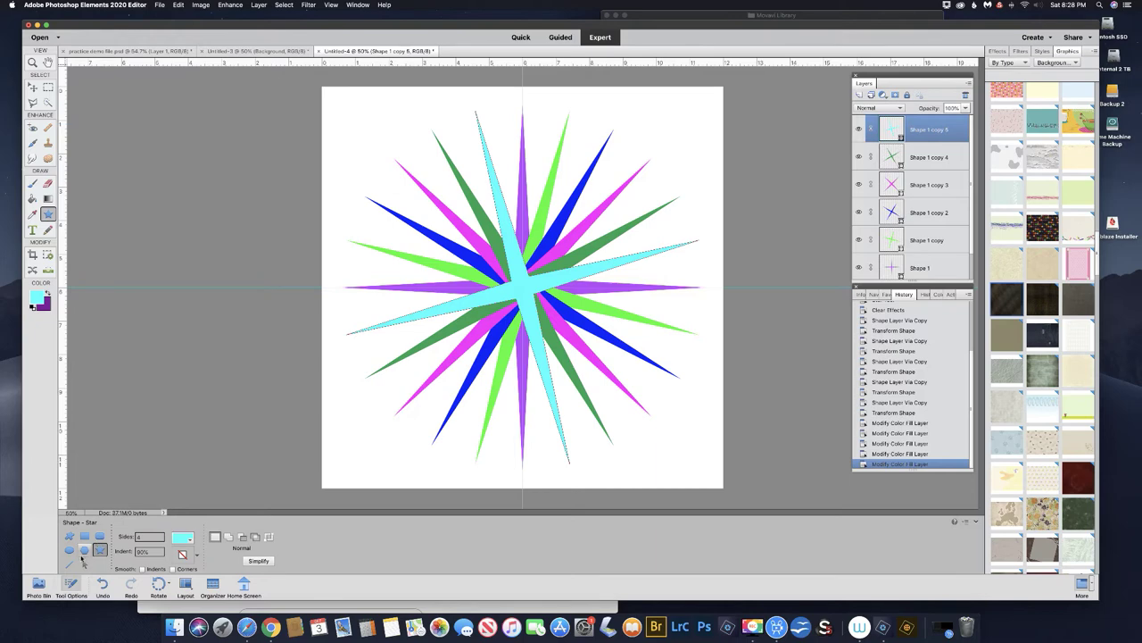
- Draw a circle about 2 inches wide with the Ellipse tool, centered on the guides' intersection in the middle of the burst
left_click(70, 550)
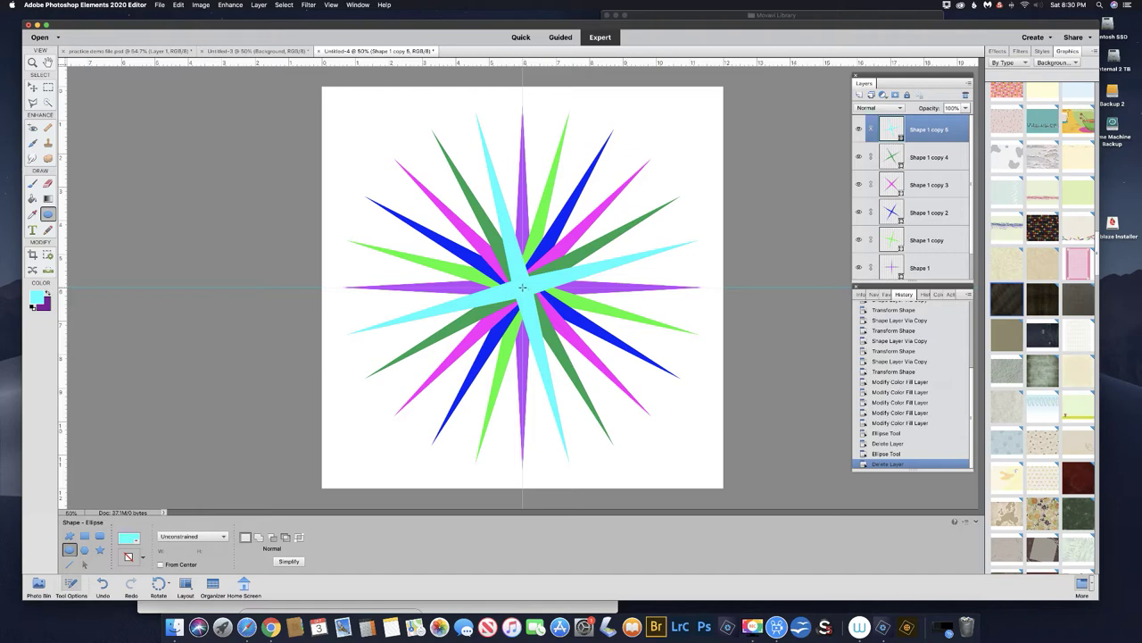
left_click_drag(523, 287, 556, 342)
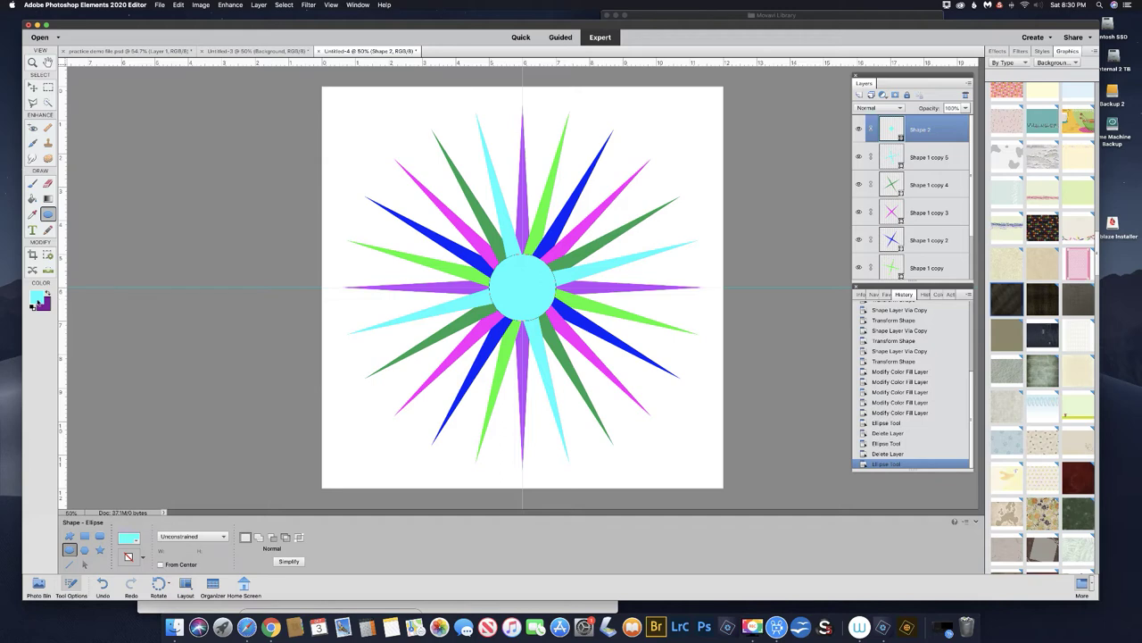
- Set the foreground color to a bright yellow with RGB values 241, 255, 25
left_click(38, 299)
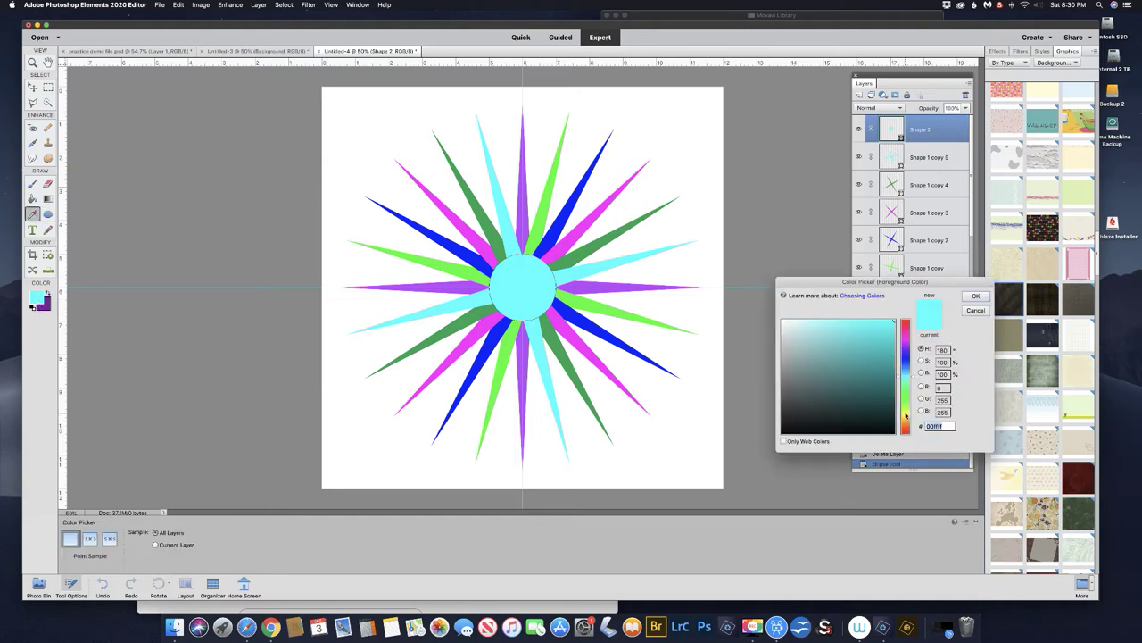
left_click(906, 416)
left_click_drag(892, 319, 884, 320)
left_click(975, 297)
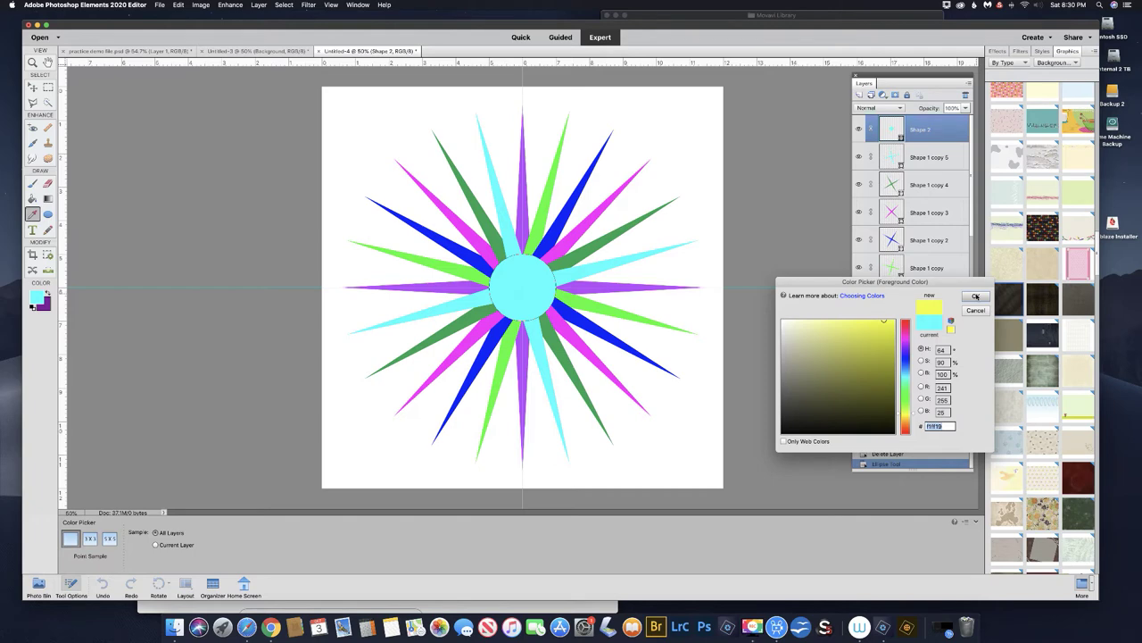
- Set the background color to a slightly darker yellow than the foreground color
left_click(44, 306)
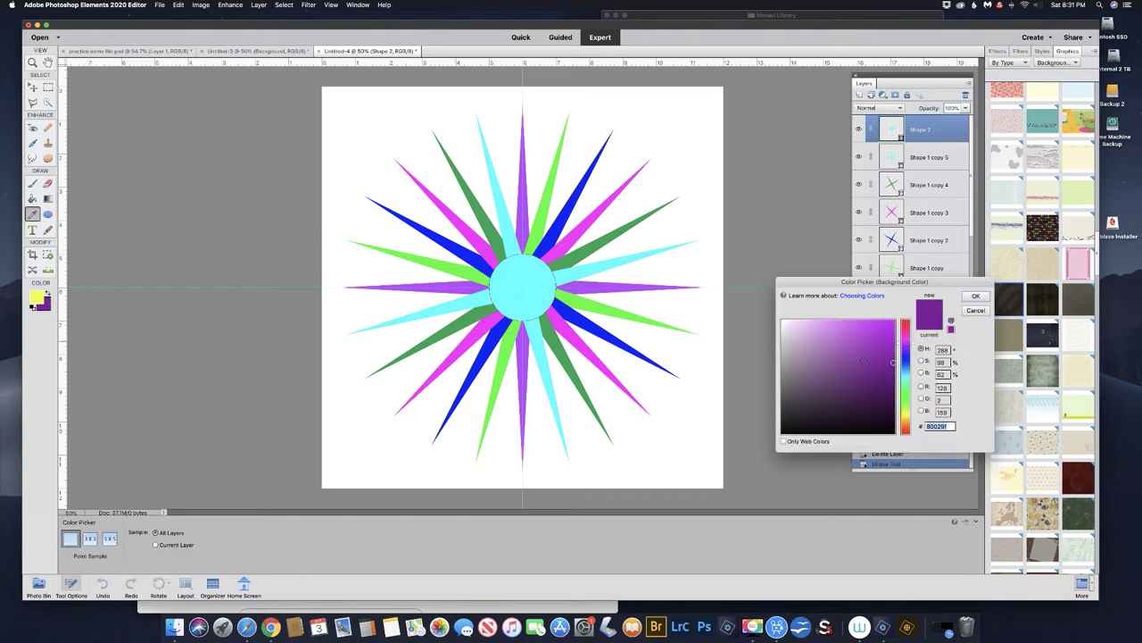
left_click(906, 412)
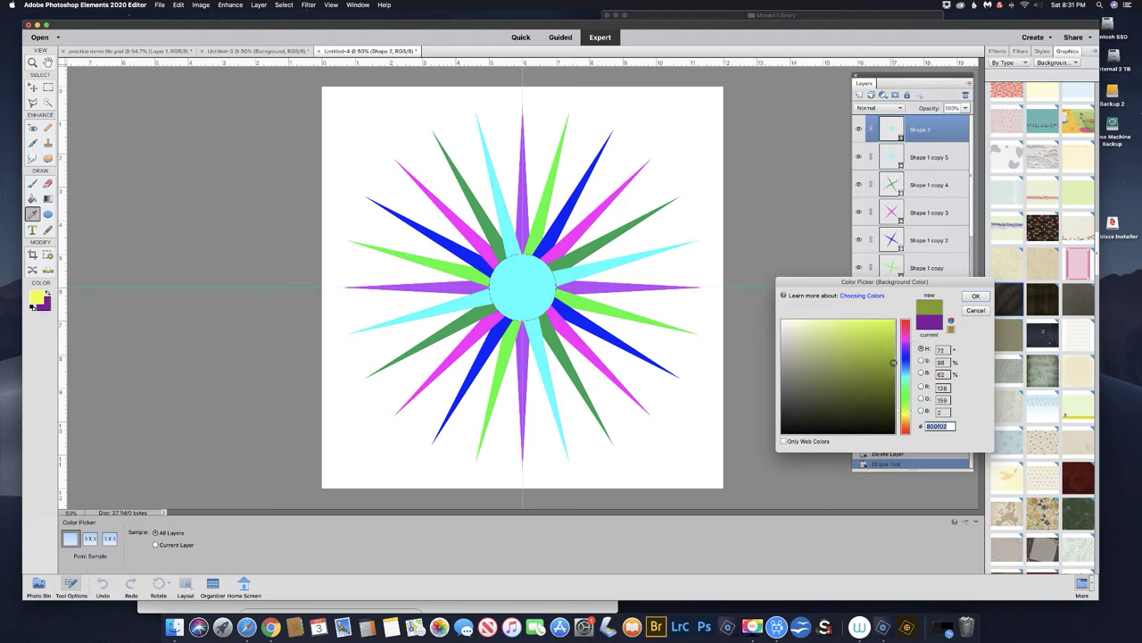
left_click(886, 343)
left_click_drag(887, 342, 885, 335)
left_click(914, 414)
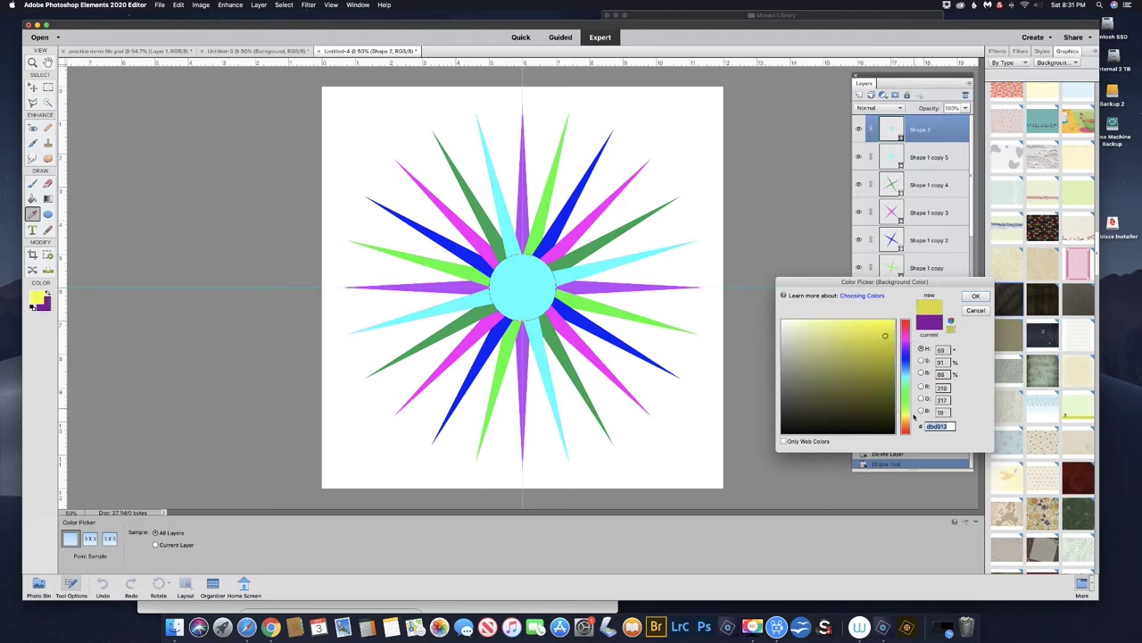
left_click_drag(884, 335, 890, 335)
left_click(976, 296)
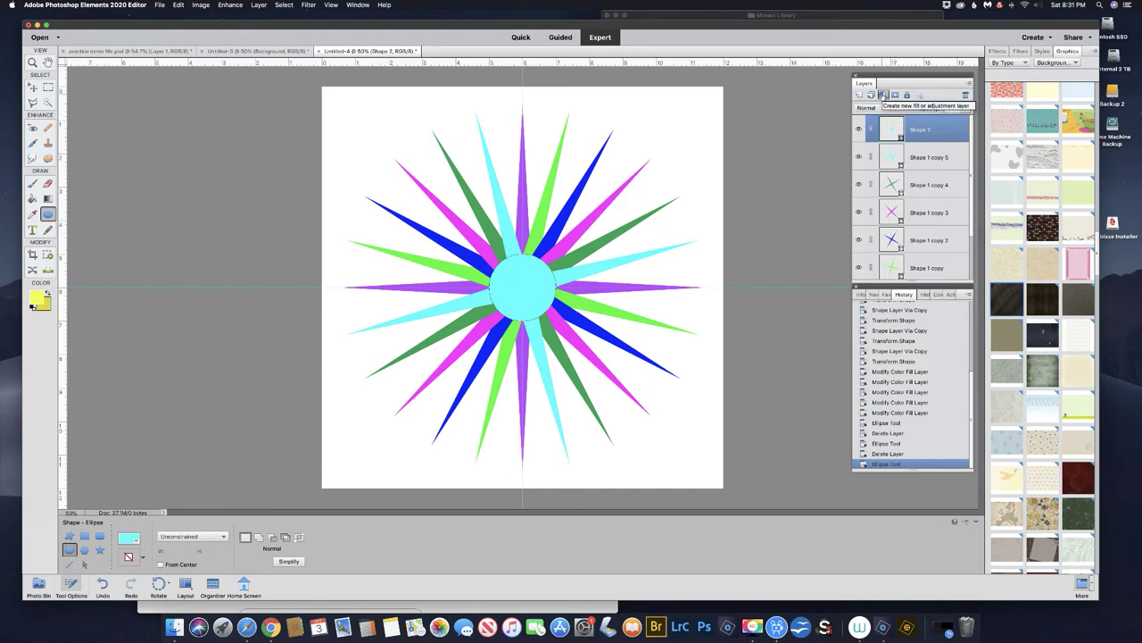
- Add a Gradient fill layer above the Shape 2 circle using the default foreground-to-background yellow gradient
left_click(882, 94)
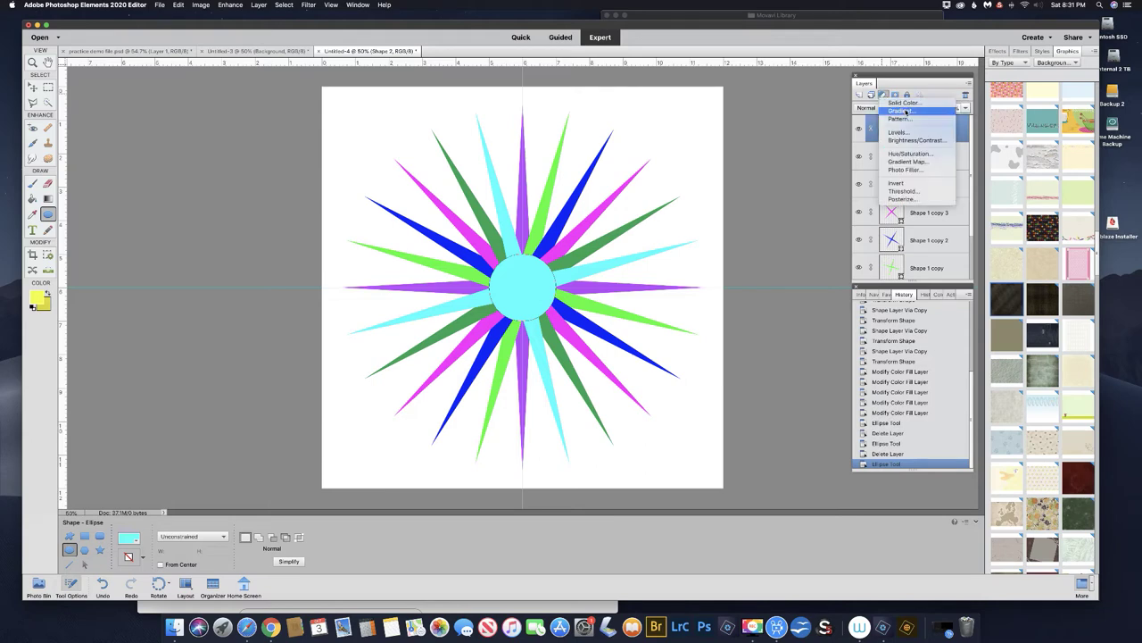
left_click(902, 111)
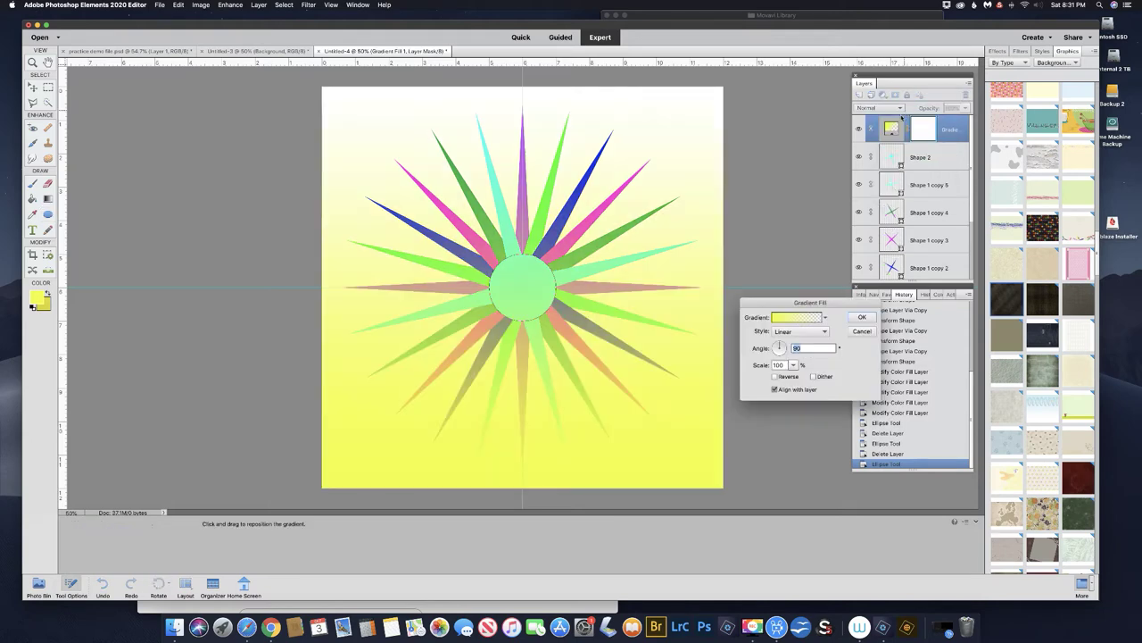
left_click(826, 317)
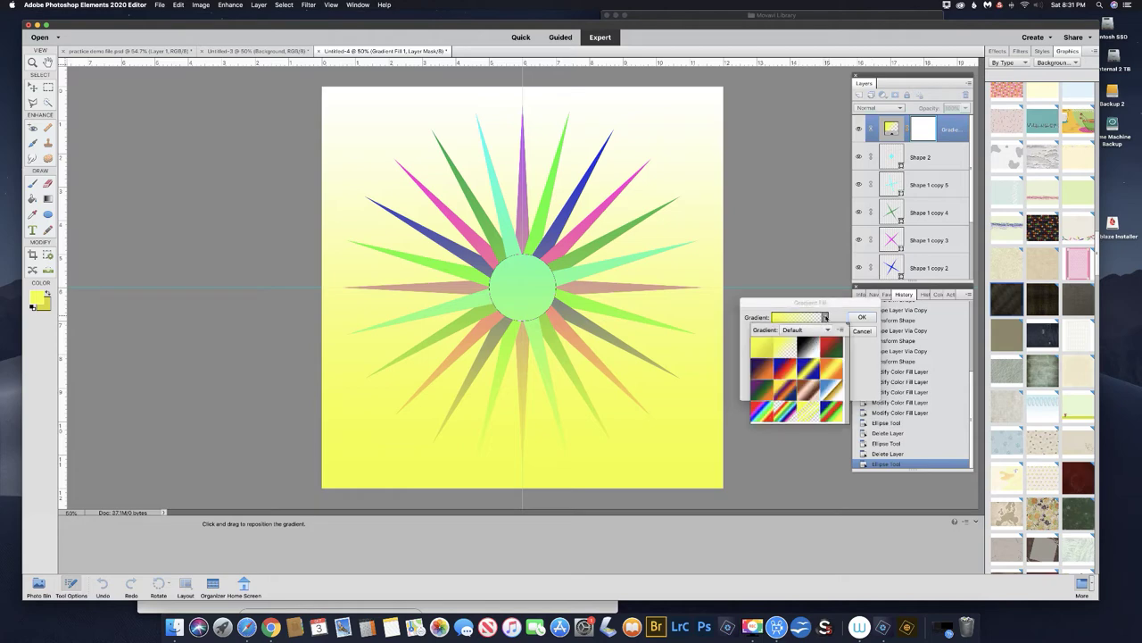
left_click(763, 347)
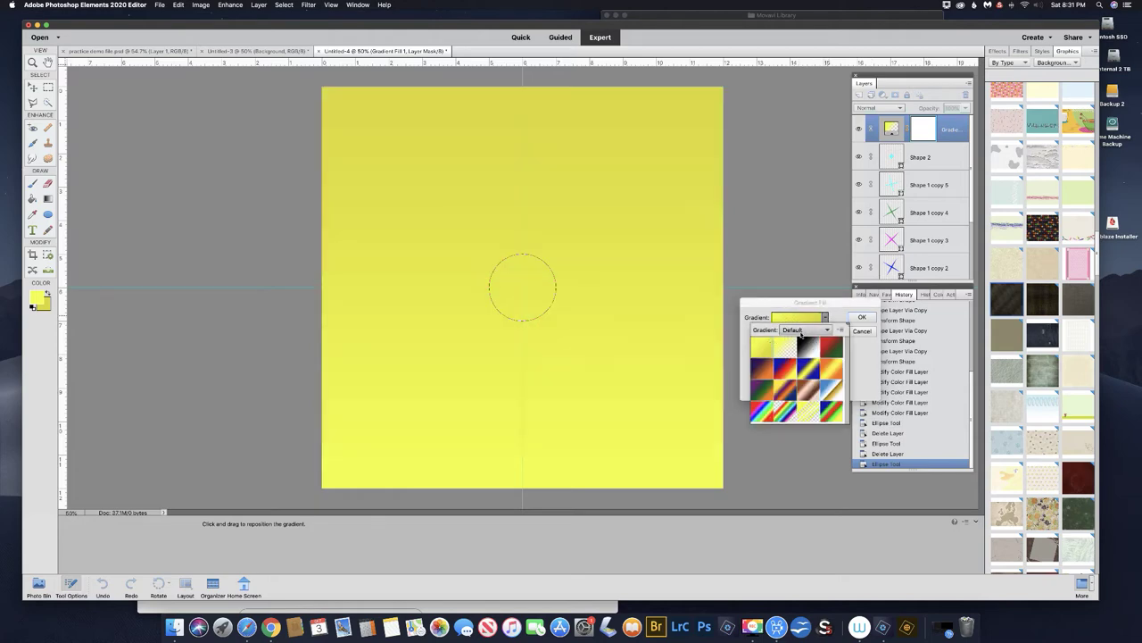
left_click(834, 316)
- Set the gradient fill's style to Radial and shrink its scale to about the size of the central circle
left_click(786, 331)
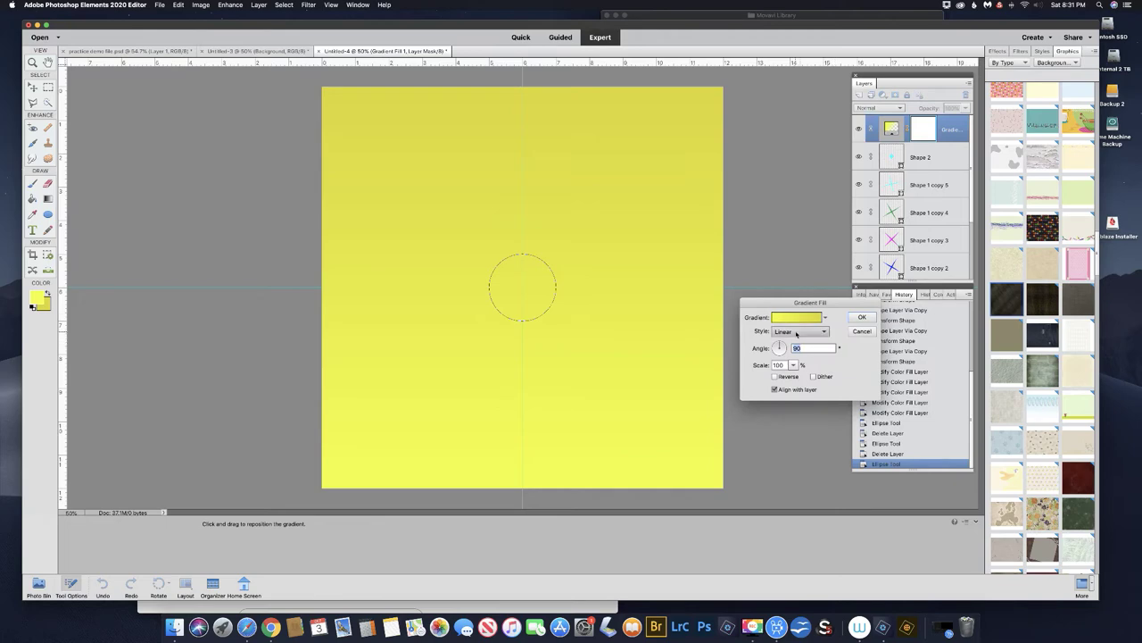
left_click(784, 340)
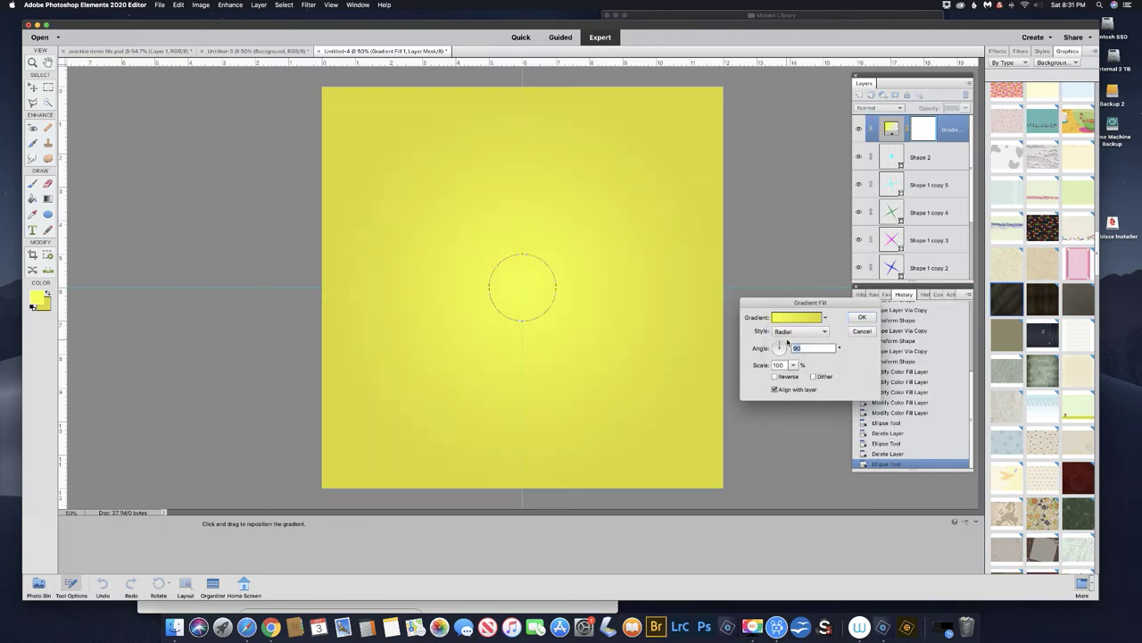
left_click_drag(764, 367, 727, 366)
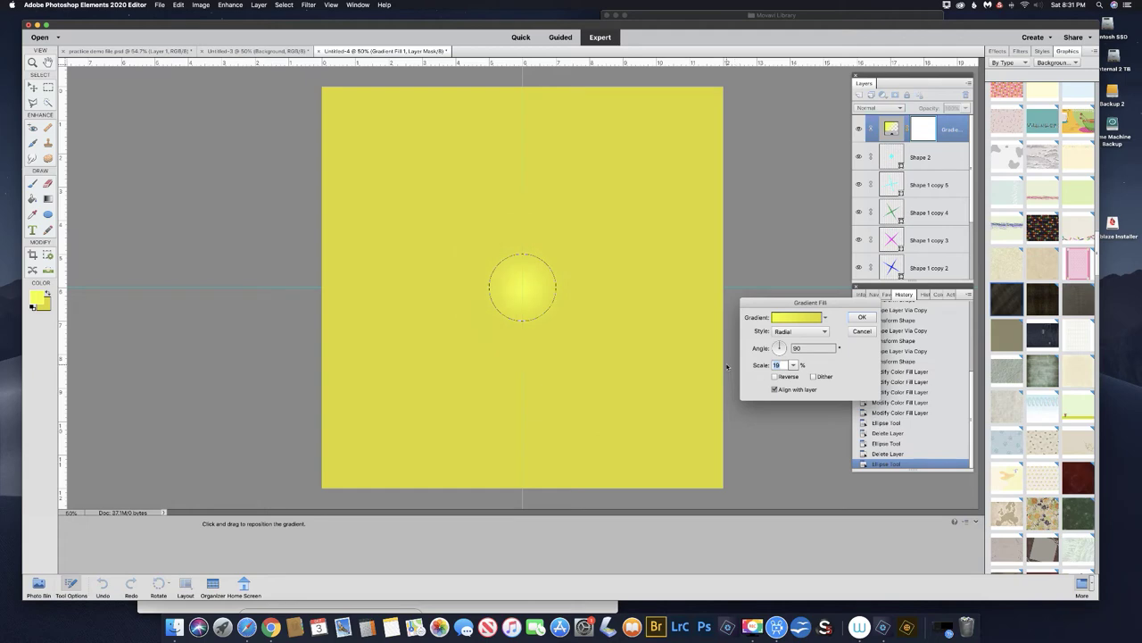
left_click(862, 317)
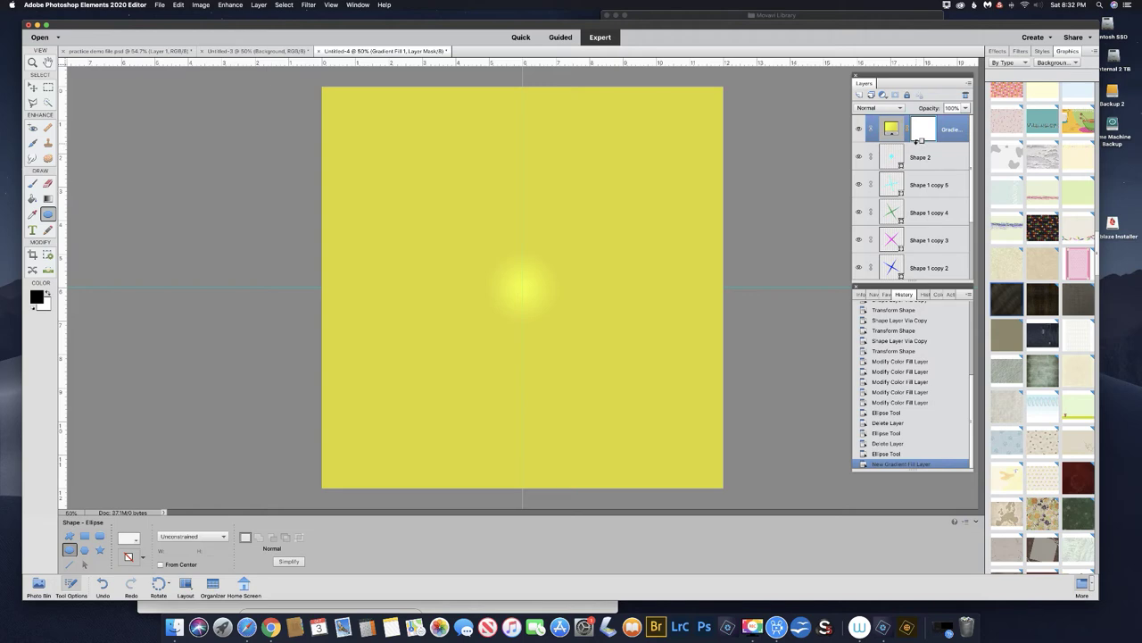
- Clip the gradient fill layer to the Shape 2 circle and reduce the gradient's scale to 10%
left_click(917, 141, "alt")
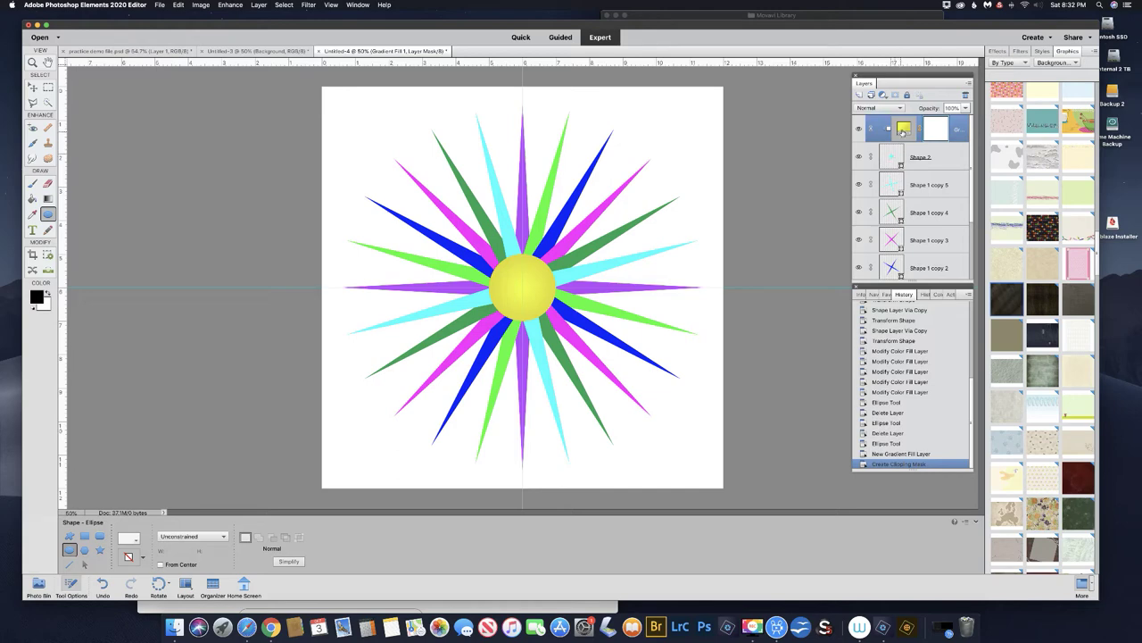
left_click(904, 131)
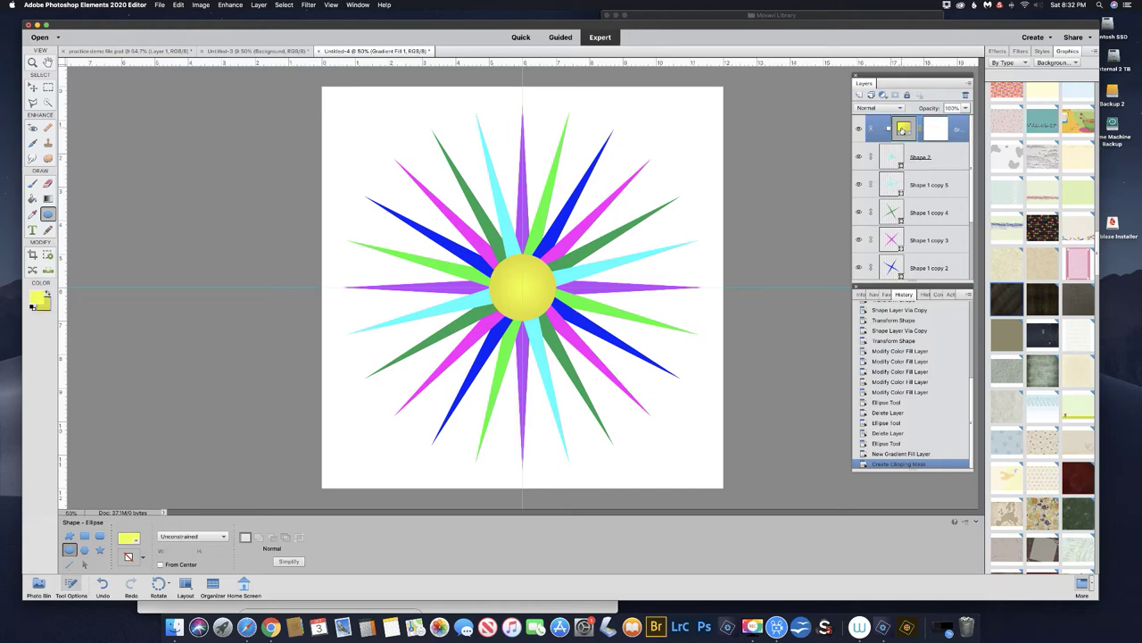
double_click(903, 131)
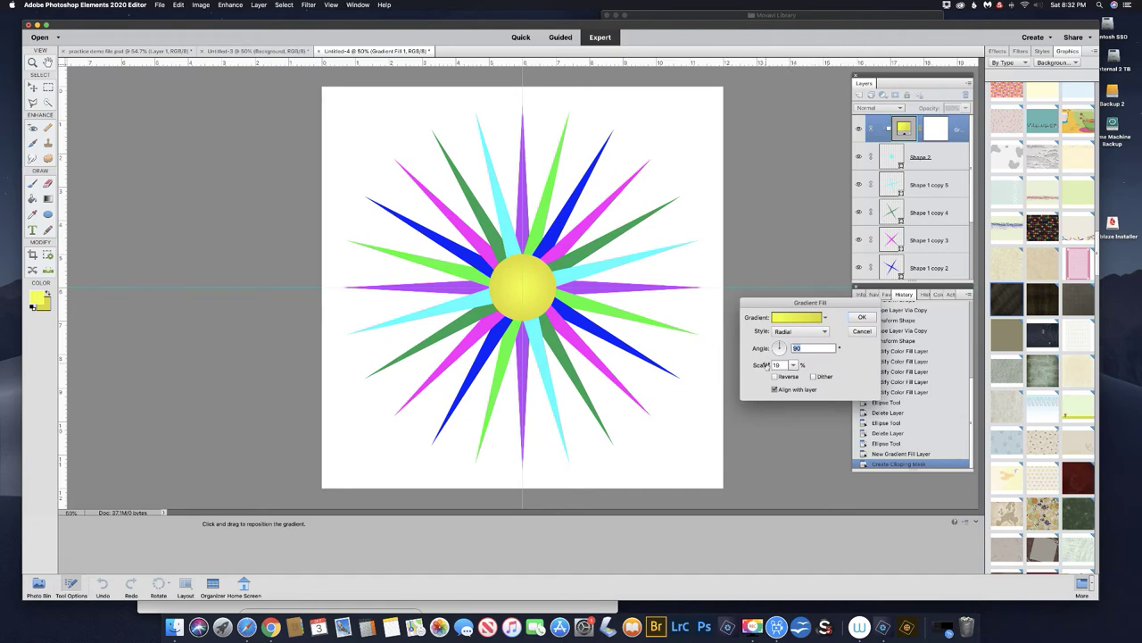
left_click_drag(763, 366, 758, 366)
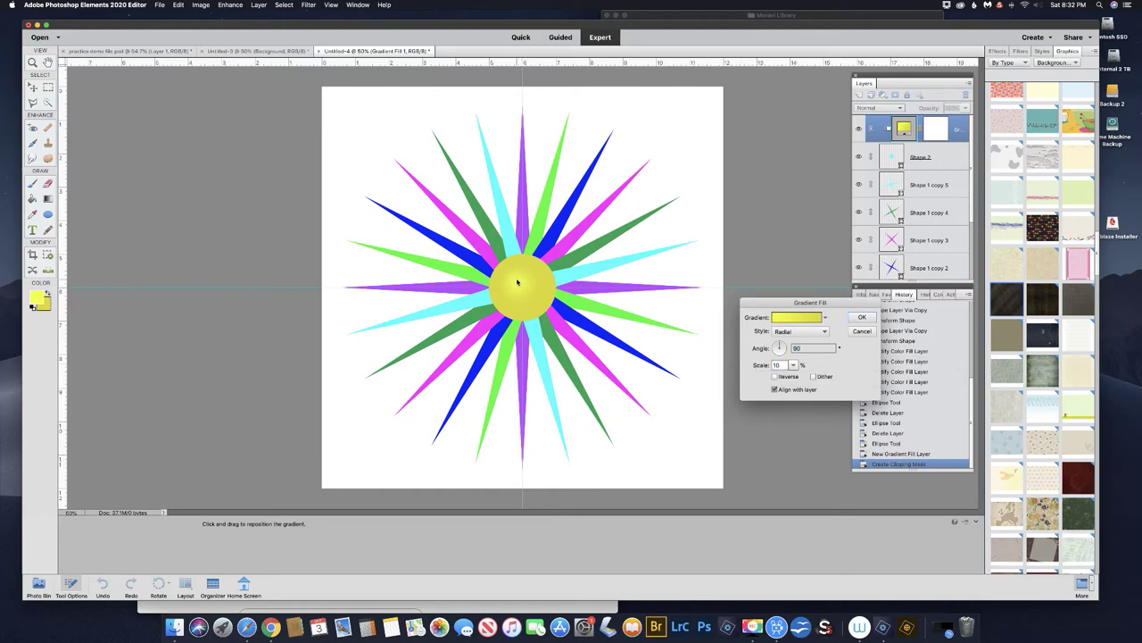
left_click(861, 318)
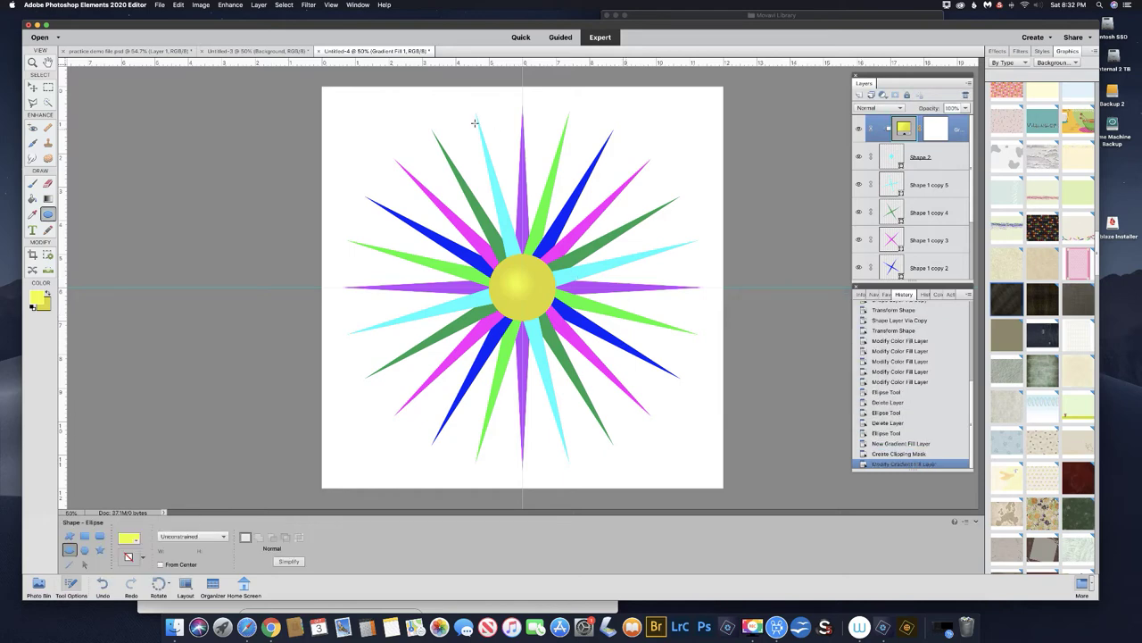
scroll(903, 234, "down", 3)
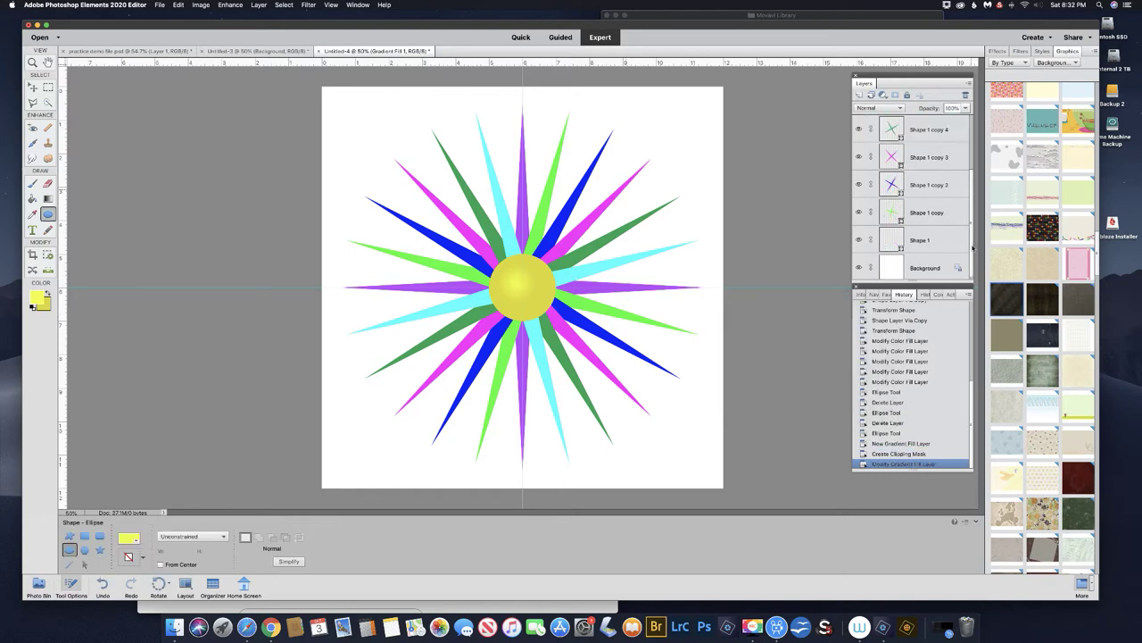
- Add a 10 px black stroke positioned outside to the purple Shape 1 star layer
left_click(904, 239)
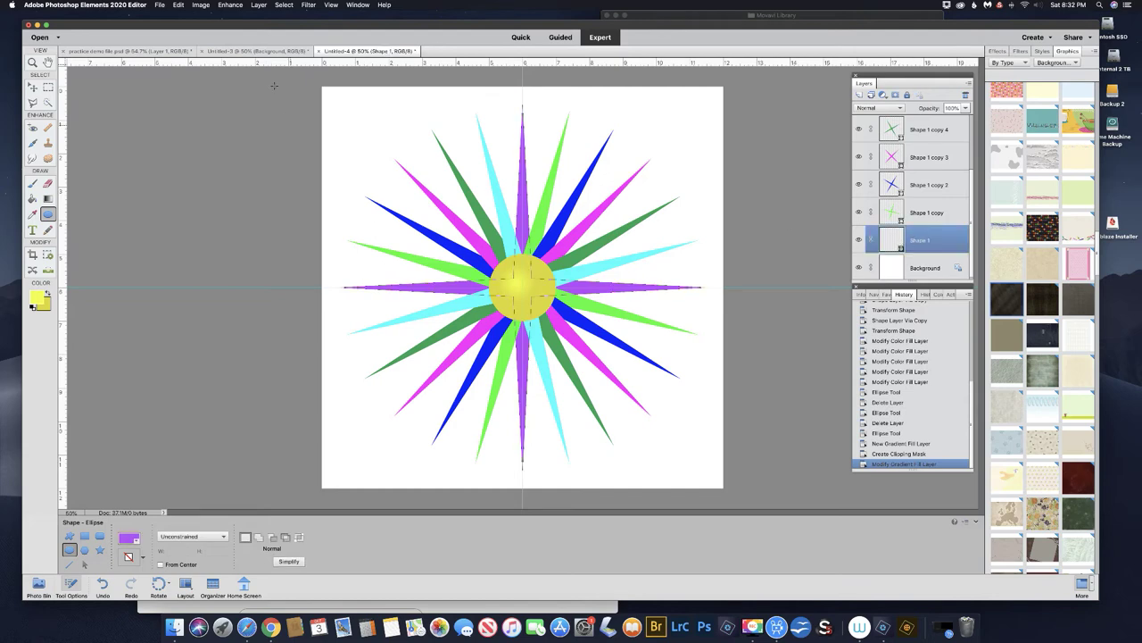
left_click(259, 5)
mouse_move(275, 55)
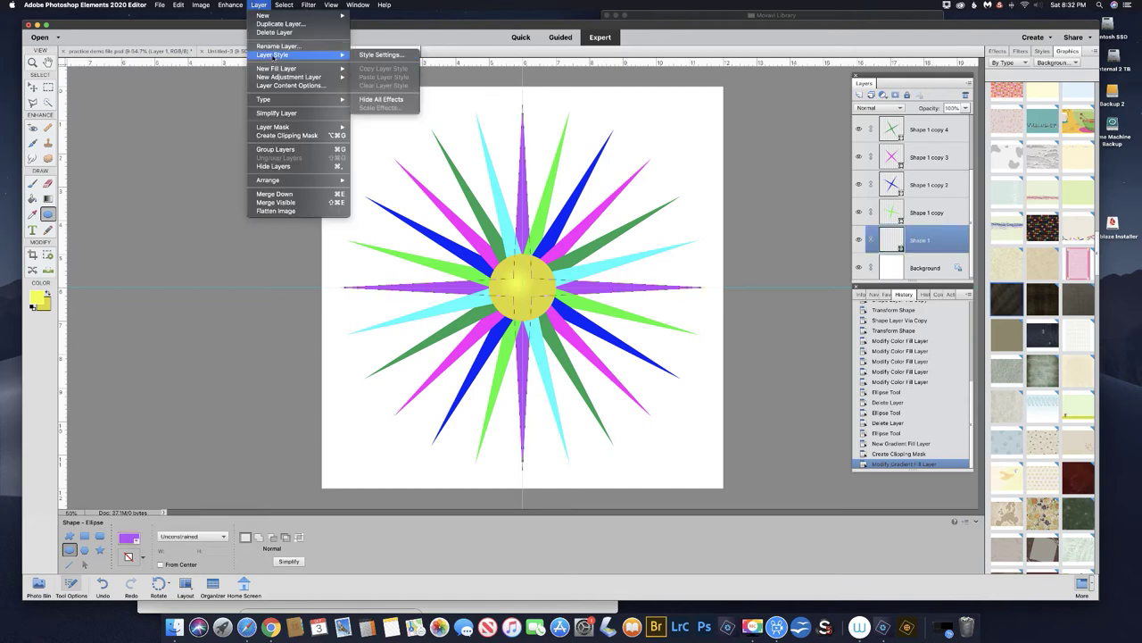
left_click(379, 55)
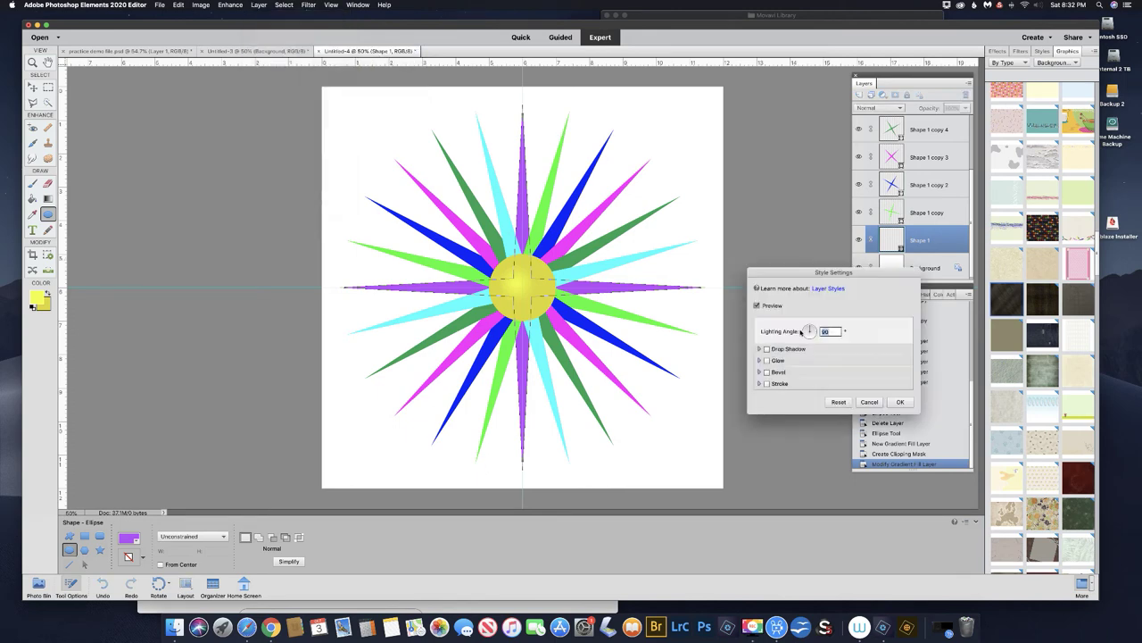
left_click(766, 384)
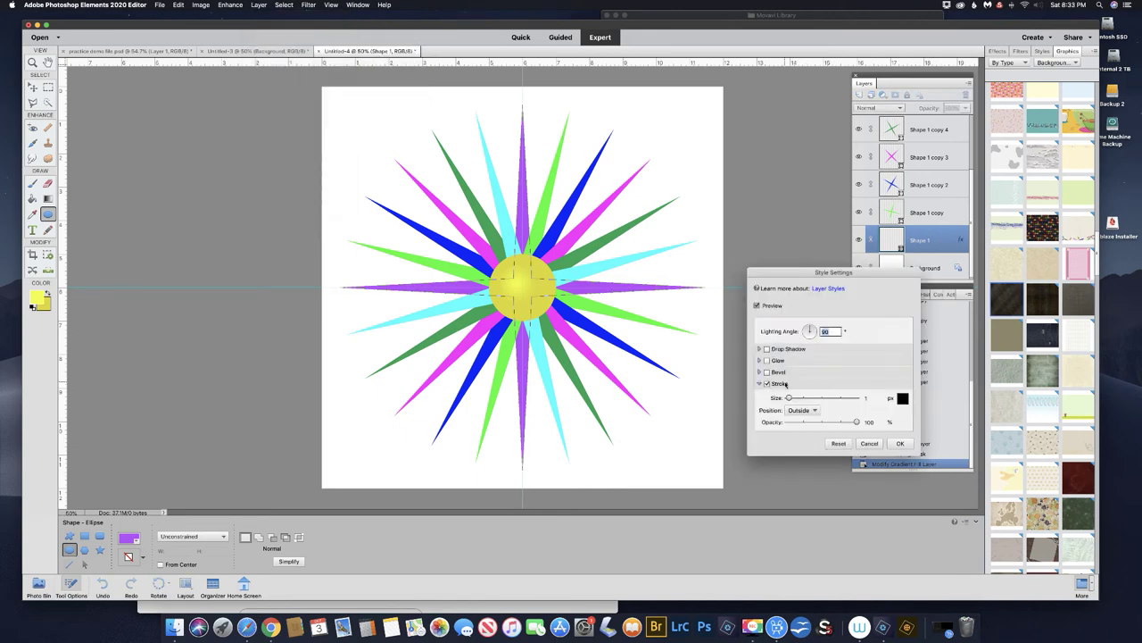
left_click_drag(789, 399, 792, 399)
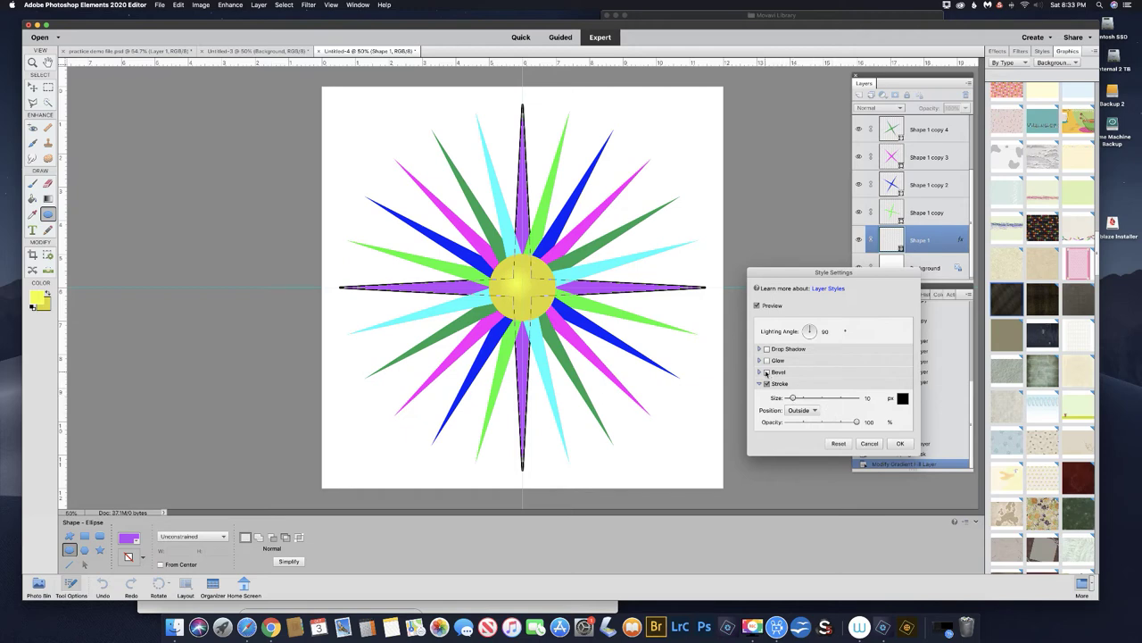
- Add an upward bevel of 37 px to the Shape 1 layer style and apply it
left_click(766, 372)
left_click_drag(796, 387, 798, 388)
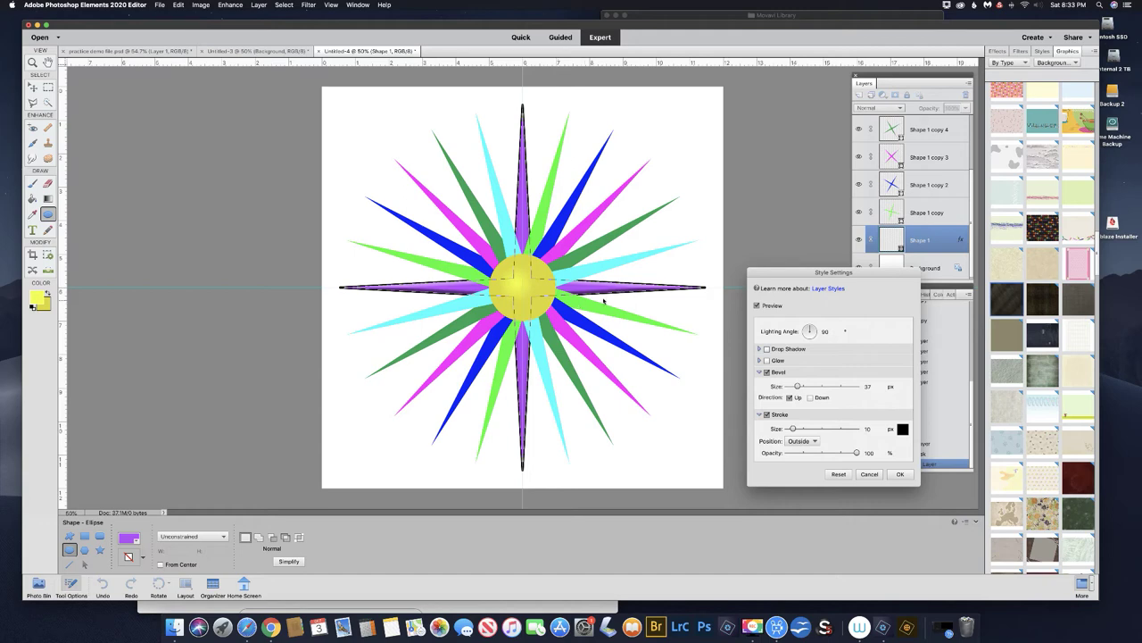
left_click(900, 474)
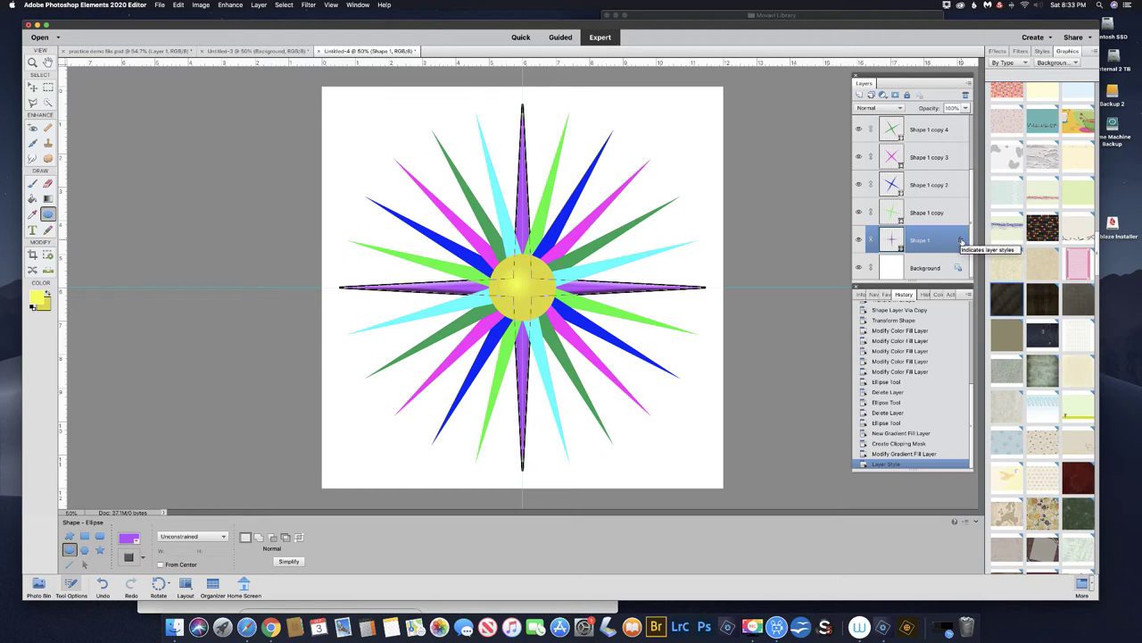
- Copy the Shape 1 layer style to all the Shape 1 copy layers and to the Shape 2 circle
left_click_drag(961, 240, 959, 159)
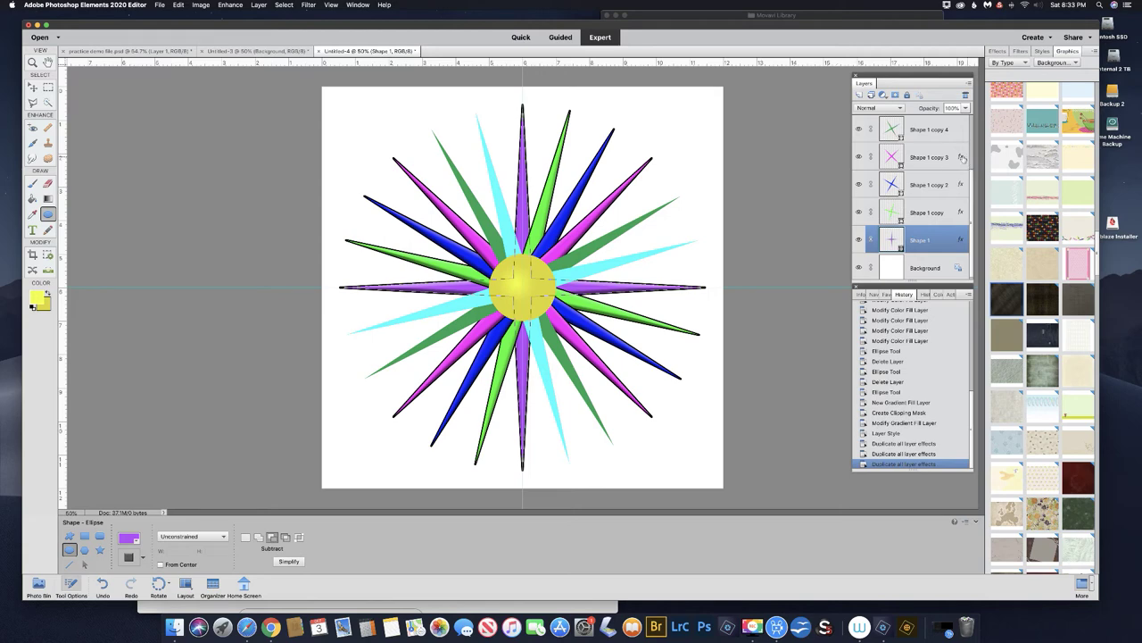
left_click_drag(960, 158, 960, 136)
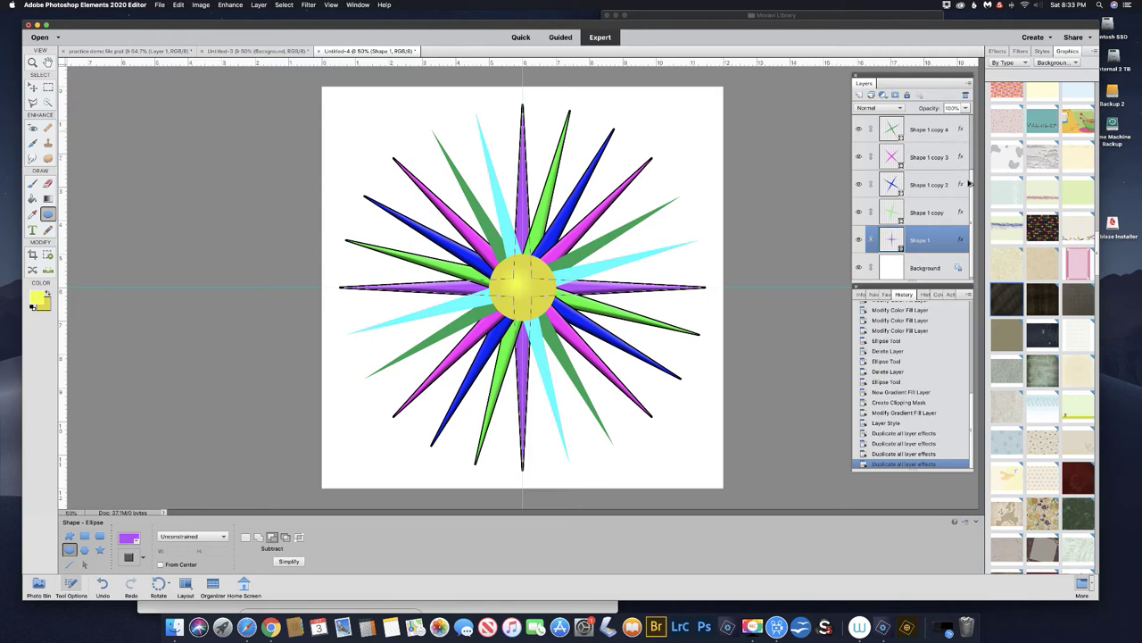
scroll(970, 159, "up", 1)
scroll(971, 157, "up", 1)
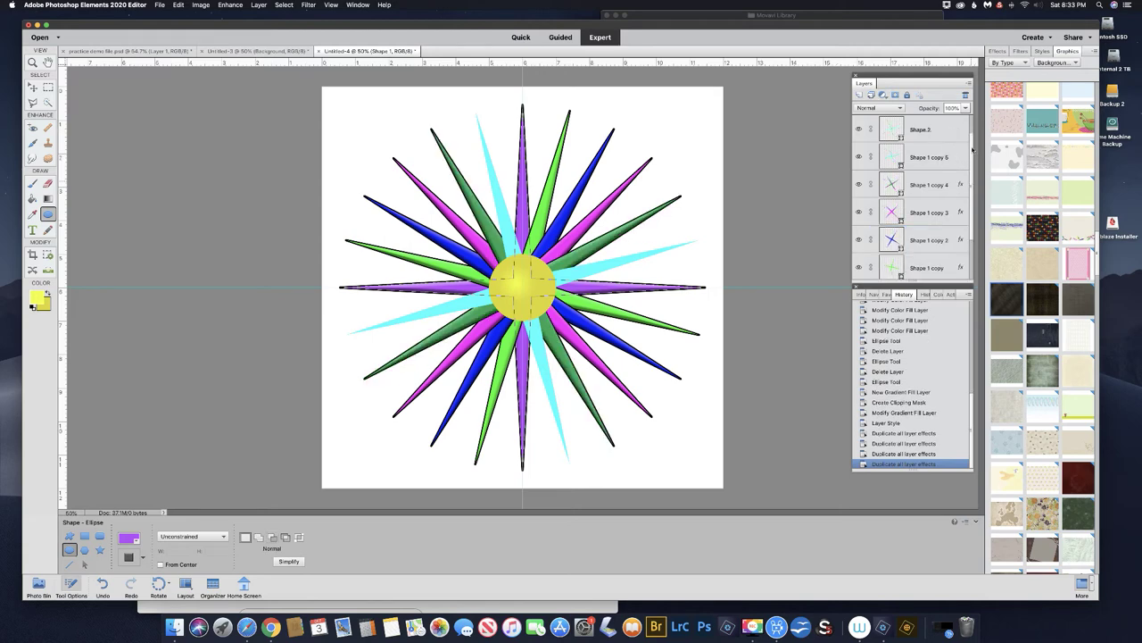
left_click_drag(961, 184, 960, 137)
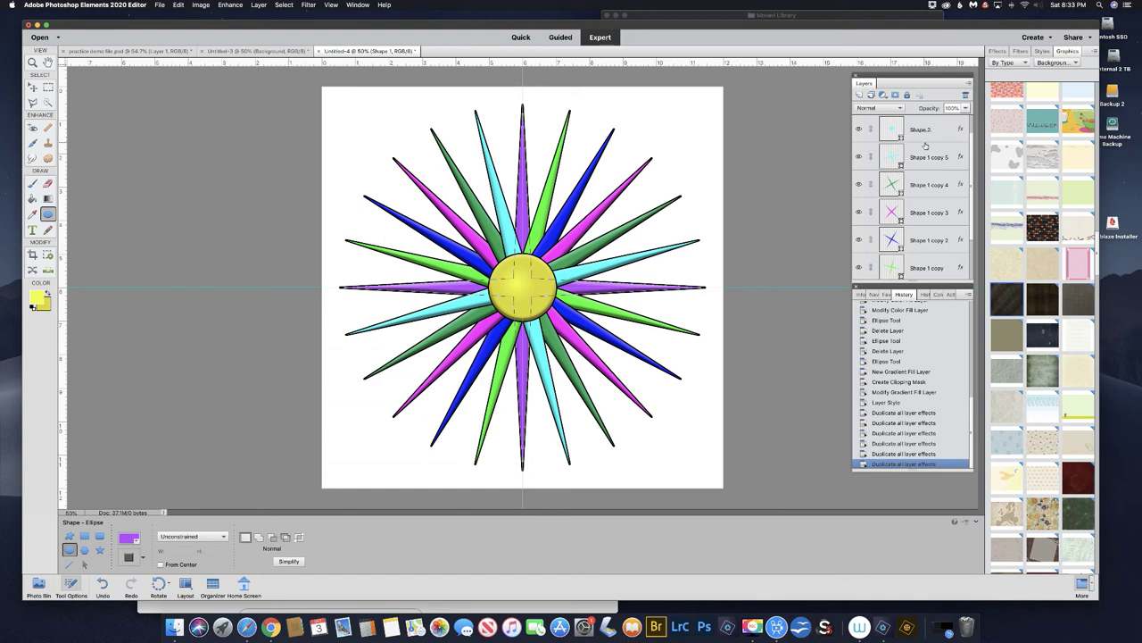
- Fill the Background layer with black at 100% opacity in Normal mode
scroll(971, 255, "down", 2)
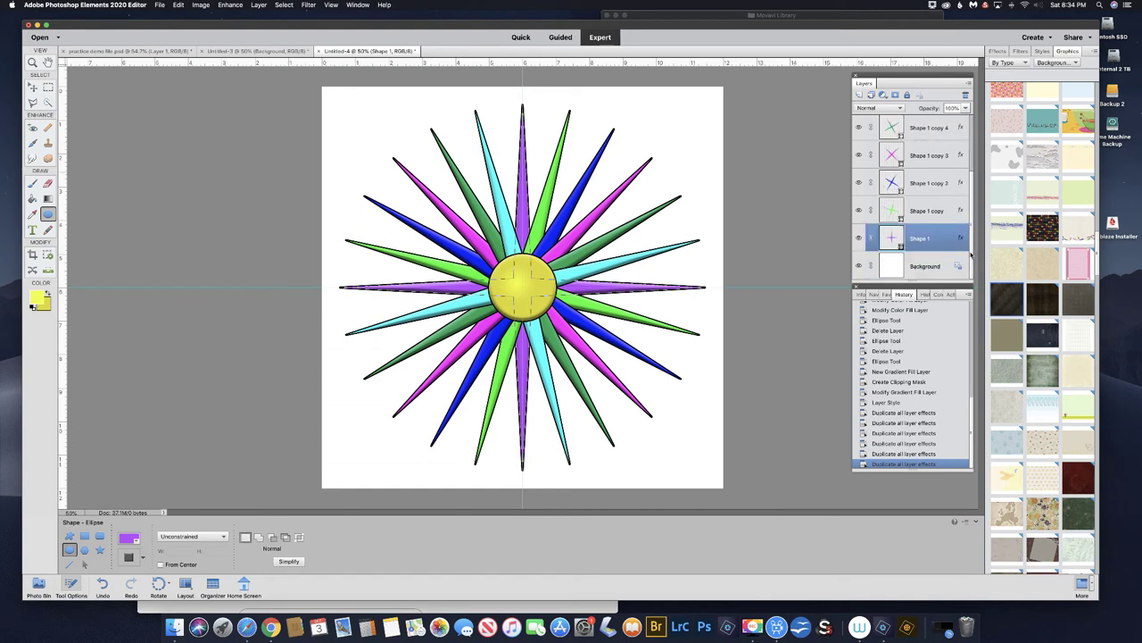
left_click(898, 266)
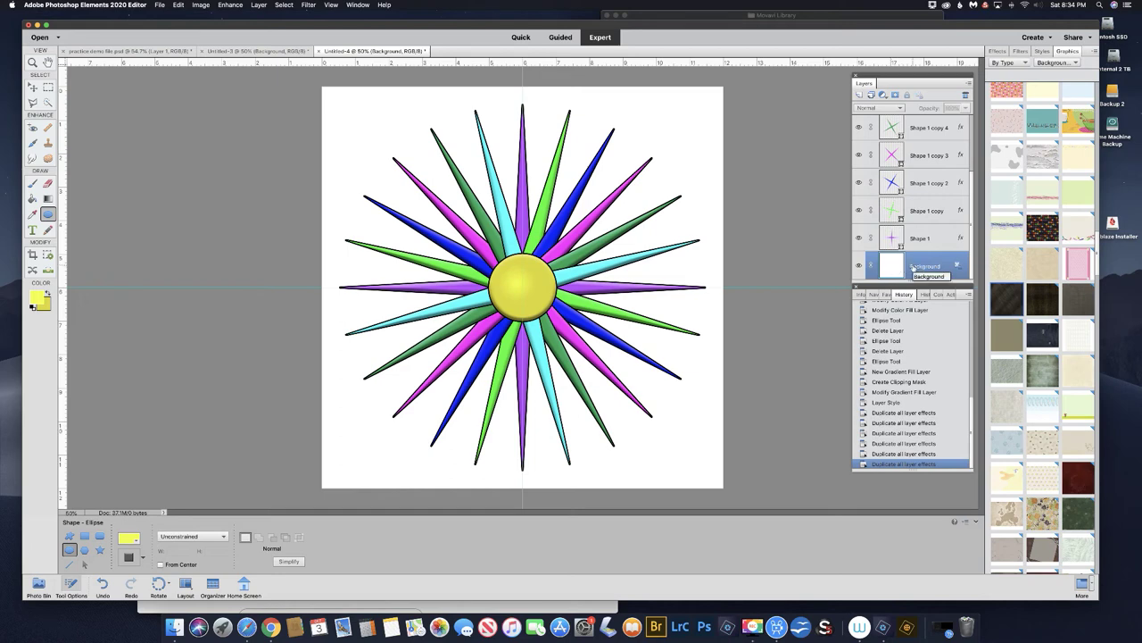
key("shift+BackSpace")
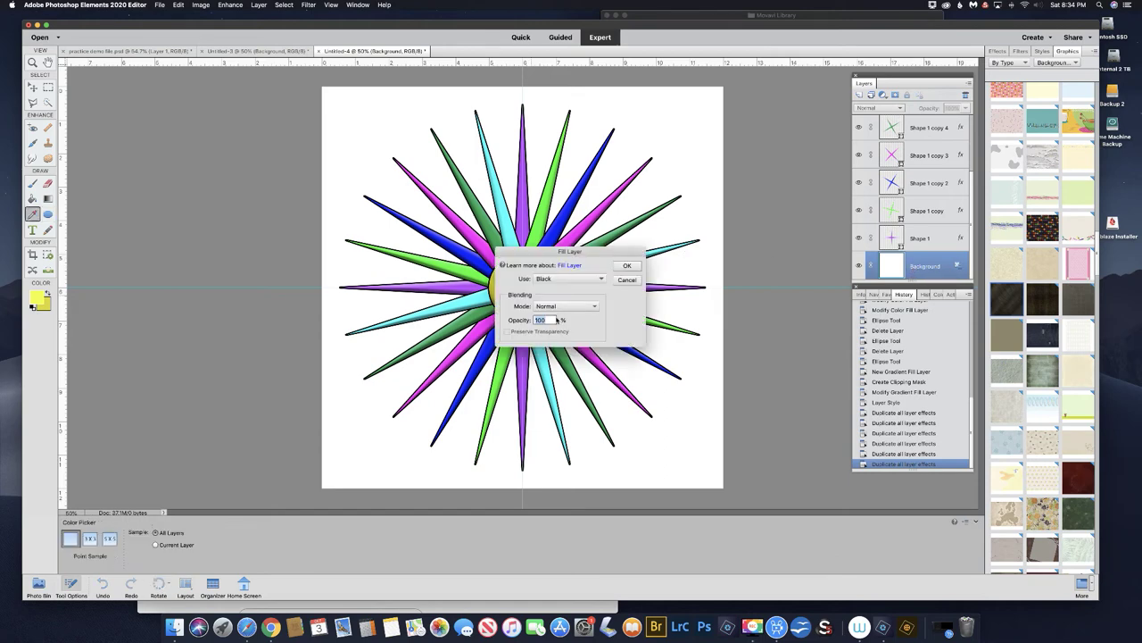
left_click(572, 279)
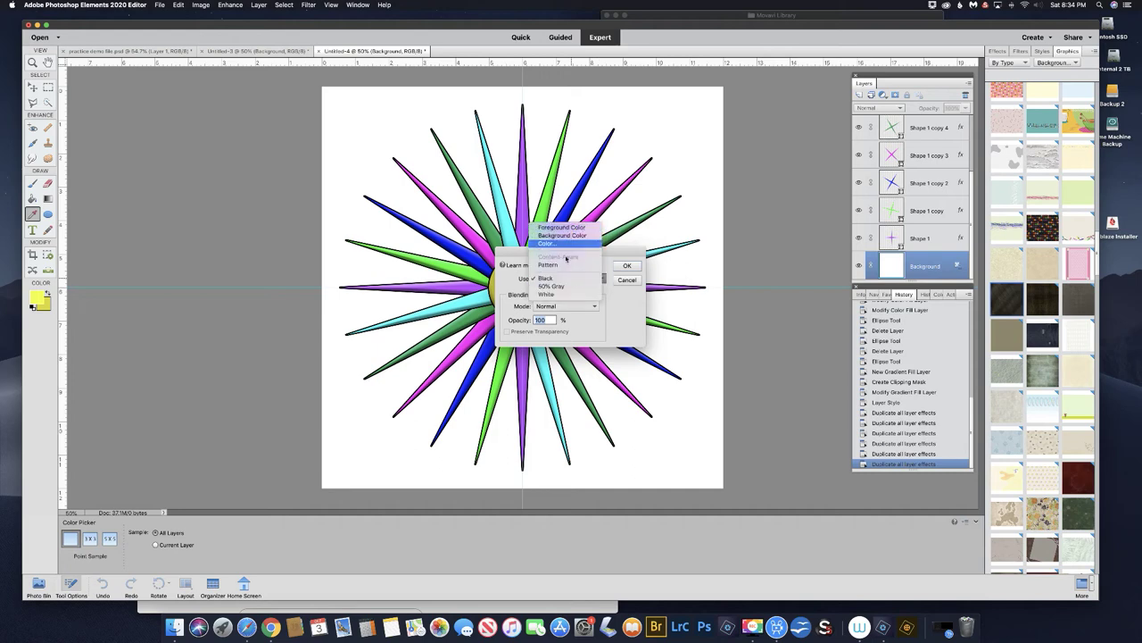
left_click(596, 279)
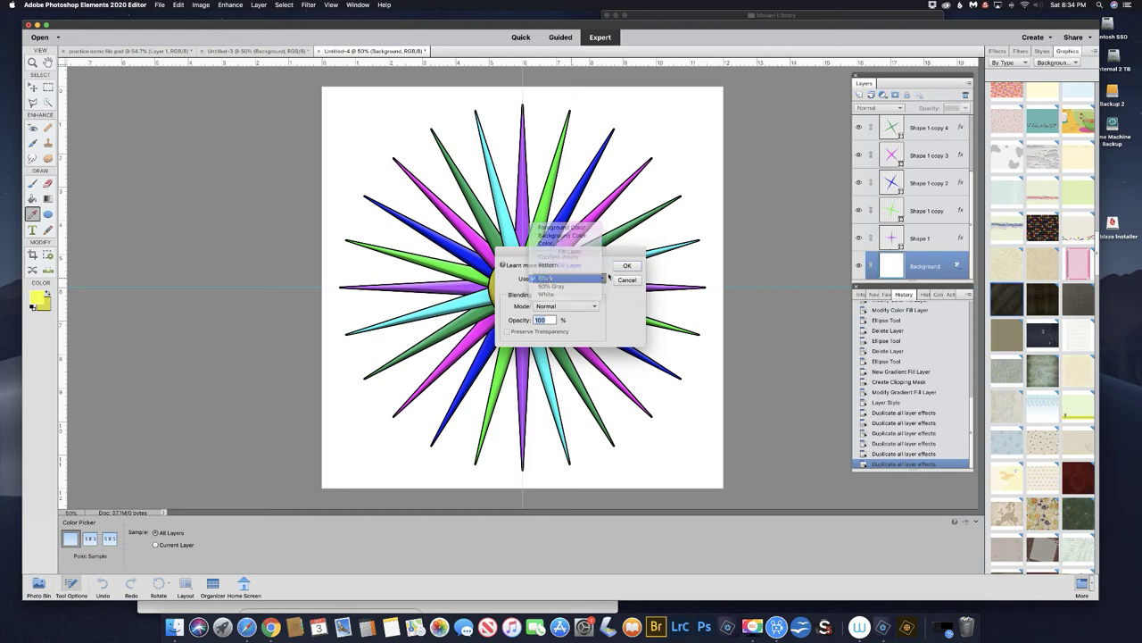
left_click(628, 265)
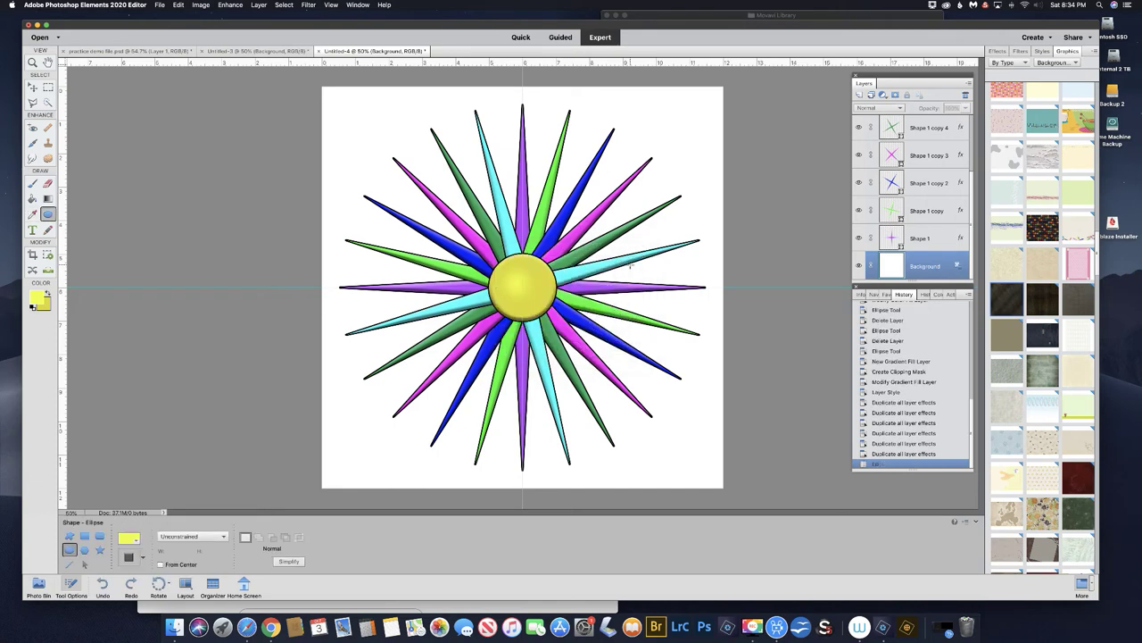
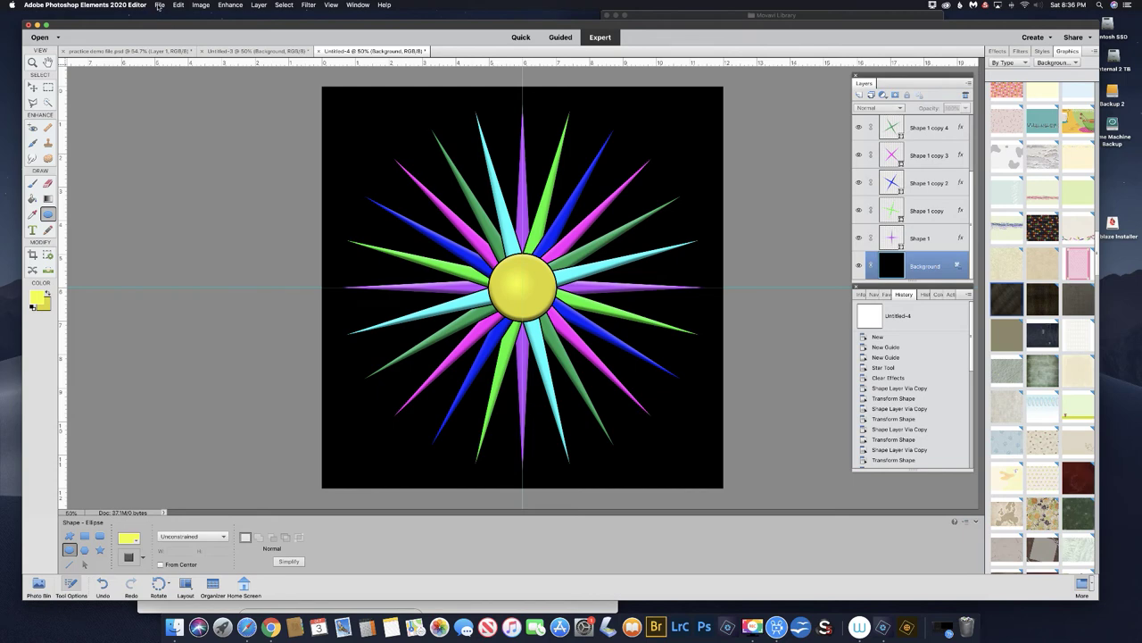
- Create a 12 x 12 in, 300 ppi white scrapbooking document and apply the dark diagonal wood graphic as its background
mouse_move(191, 17)
left_click(284, 18)
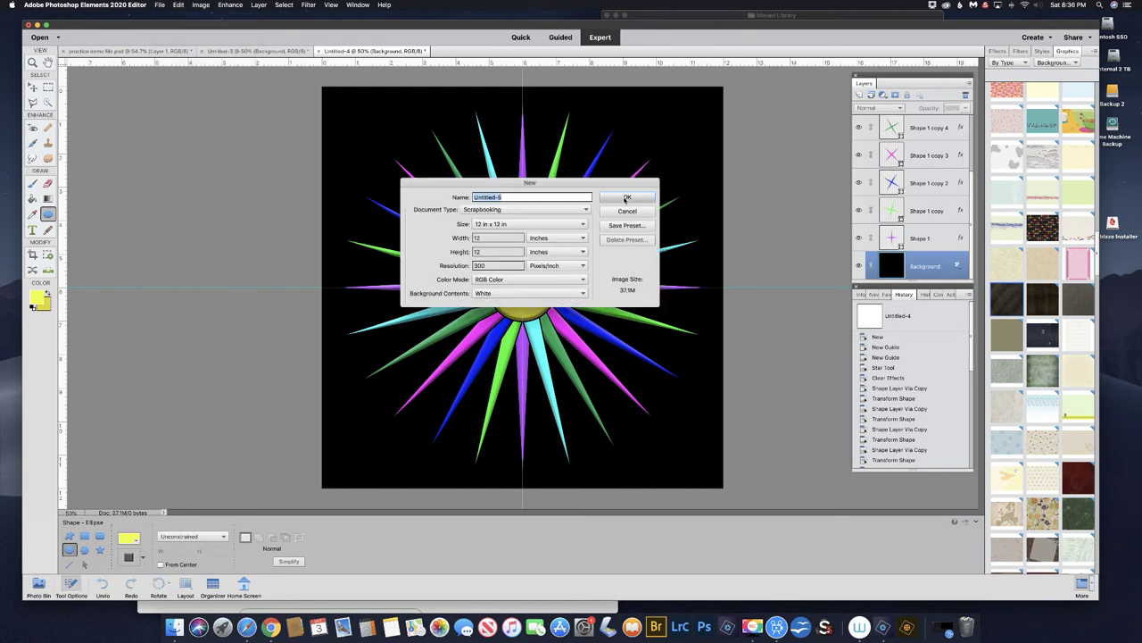
left_click(624, 198)
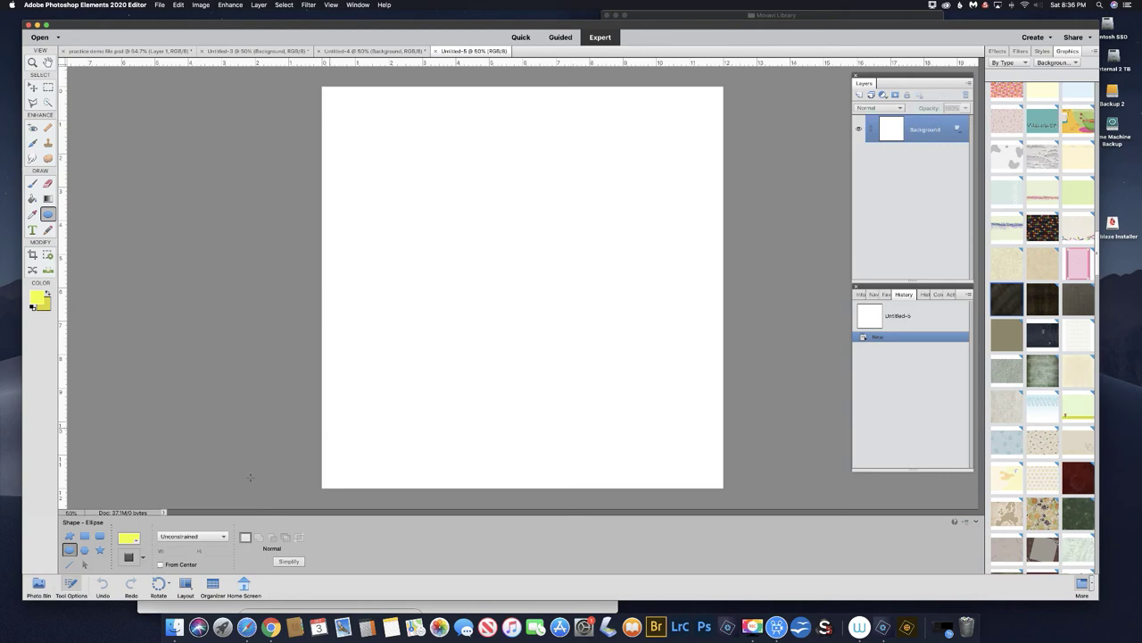
left_click(38, 584)
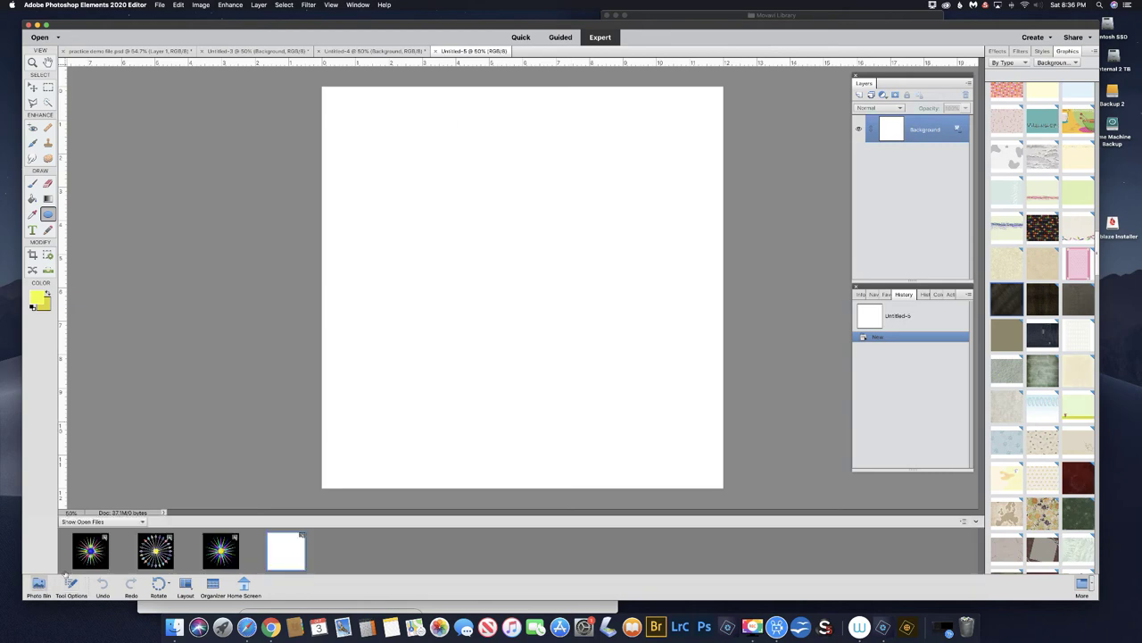
left_click_drag(1010, 297, 518, 247)
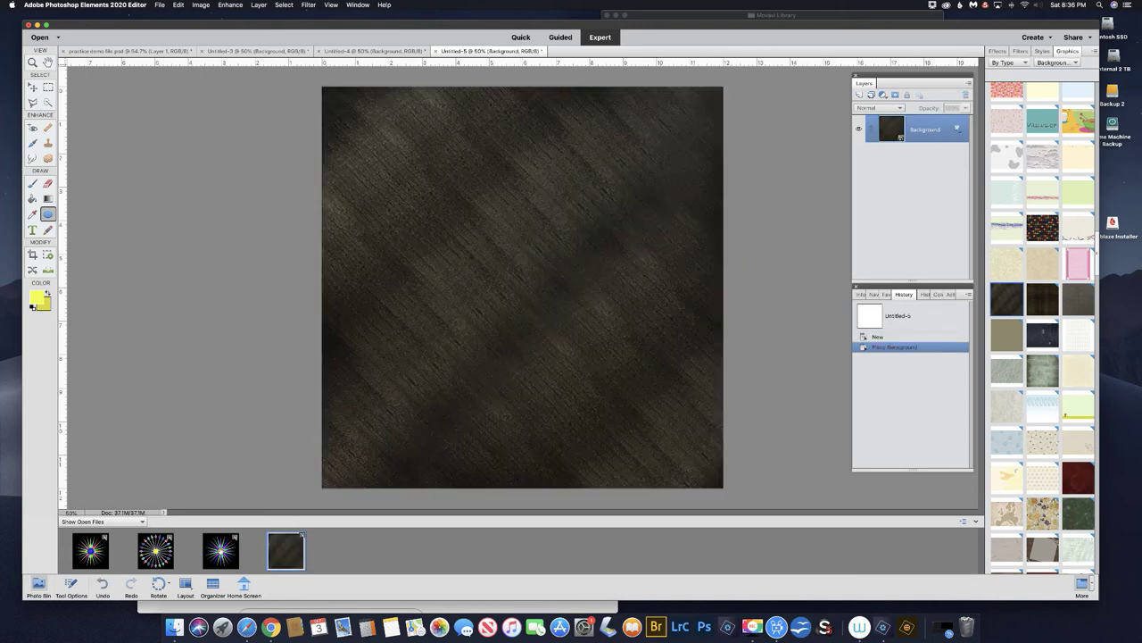
left_click_drag(221, 550, 529, 241)
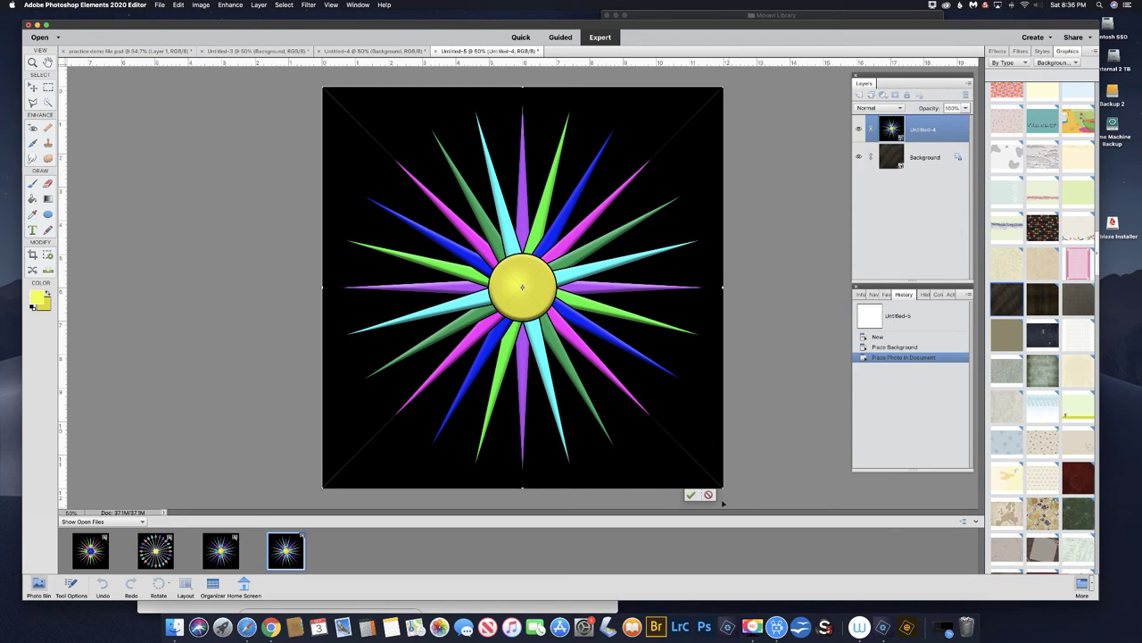
left_click_drag(723, 488, 484, 183)
mouse_move(403, 134)
left_mouse_down()
mouse_move(444, 145)
mouse_move(423, 144)
left_mouse_up()
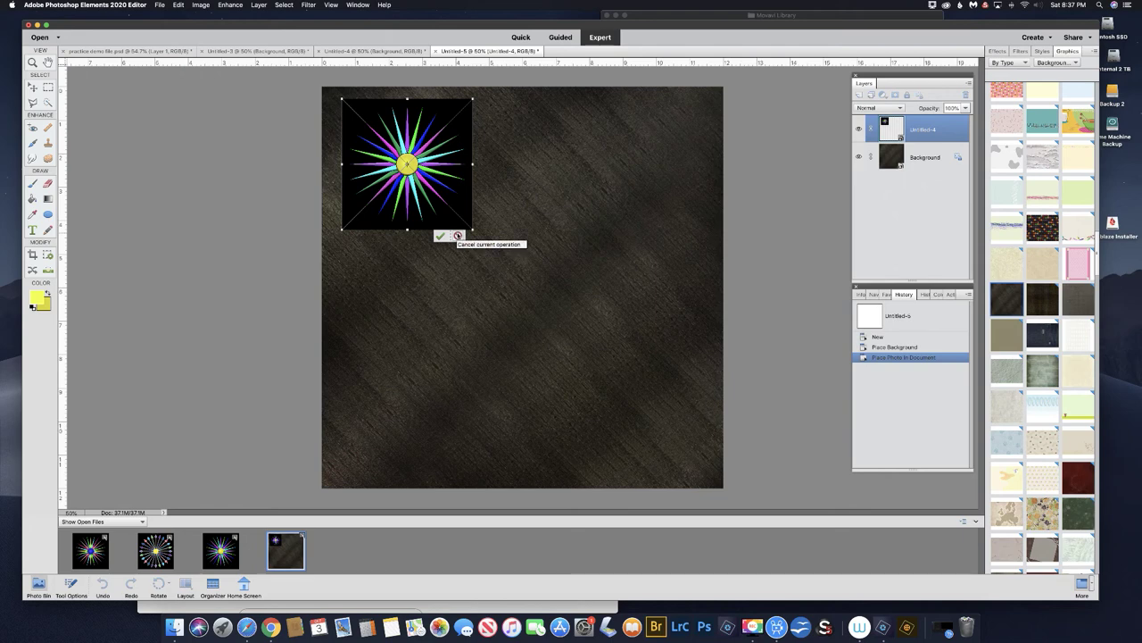
left_click(442, 236)
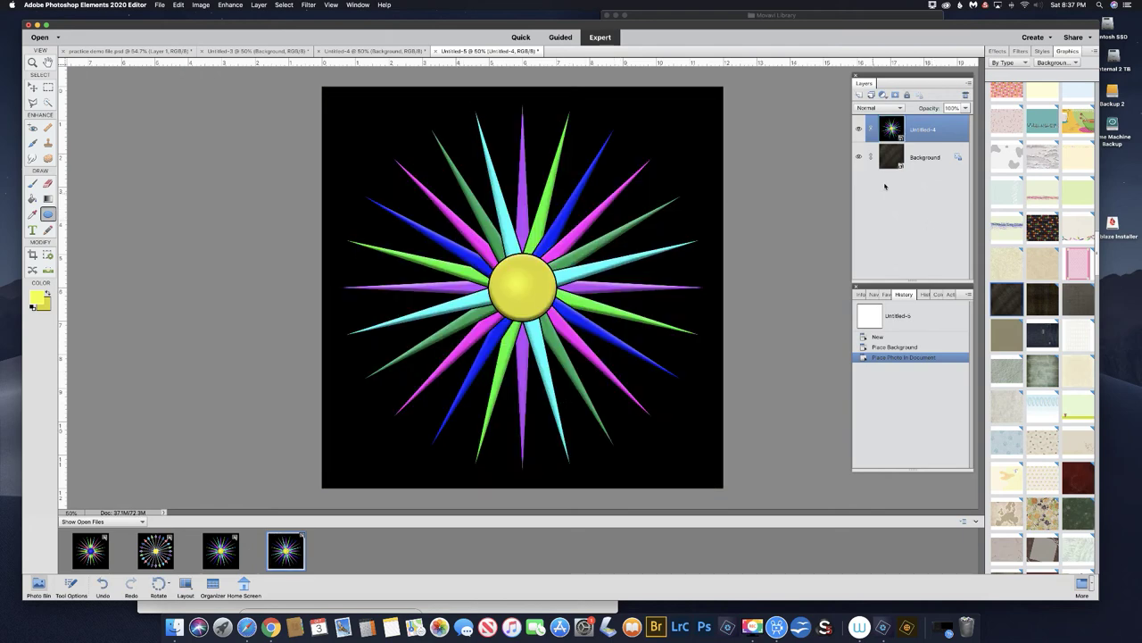
left_click_drag(892, 129, 965, 94)
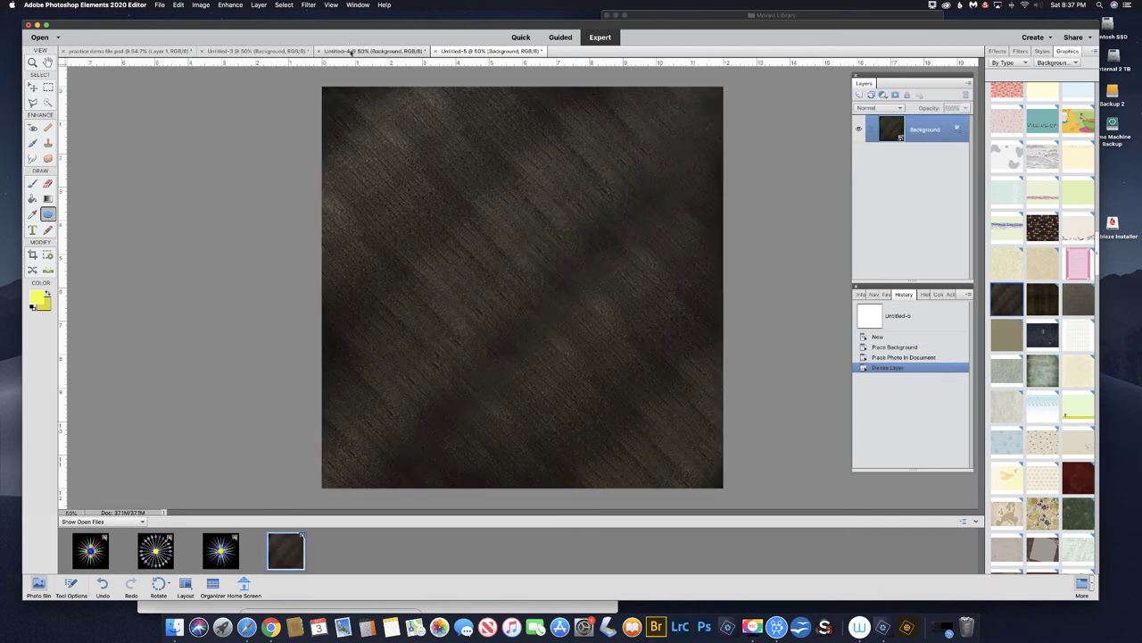
- Hide the black Background layer in Untitled-4 and place the starburst file into the Untitled-5 wood document
left_click(351, 51)
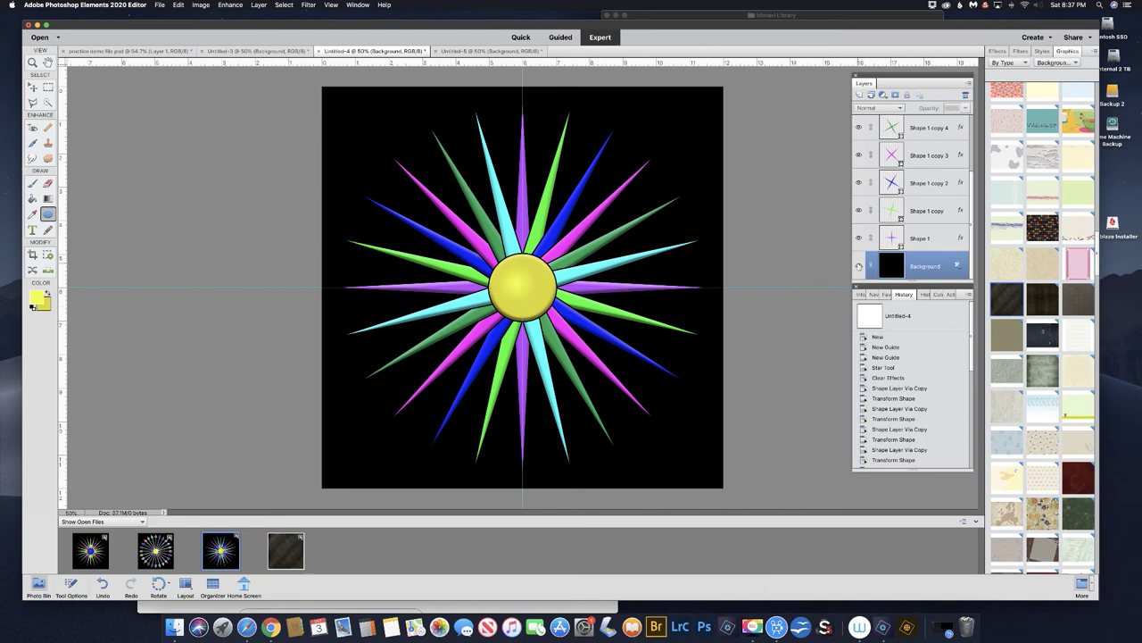
left_click(859, 265)
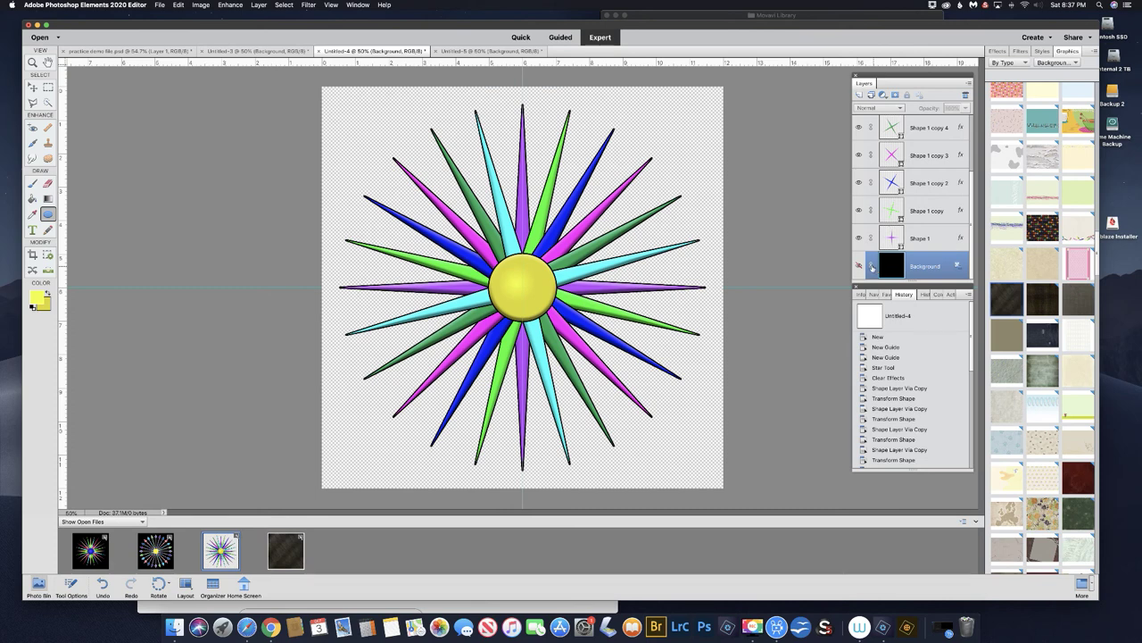
left_click(478, 51)
left_click_drag(222, 554, 484, 278)
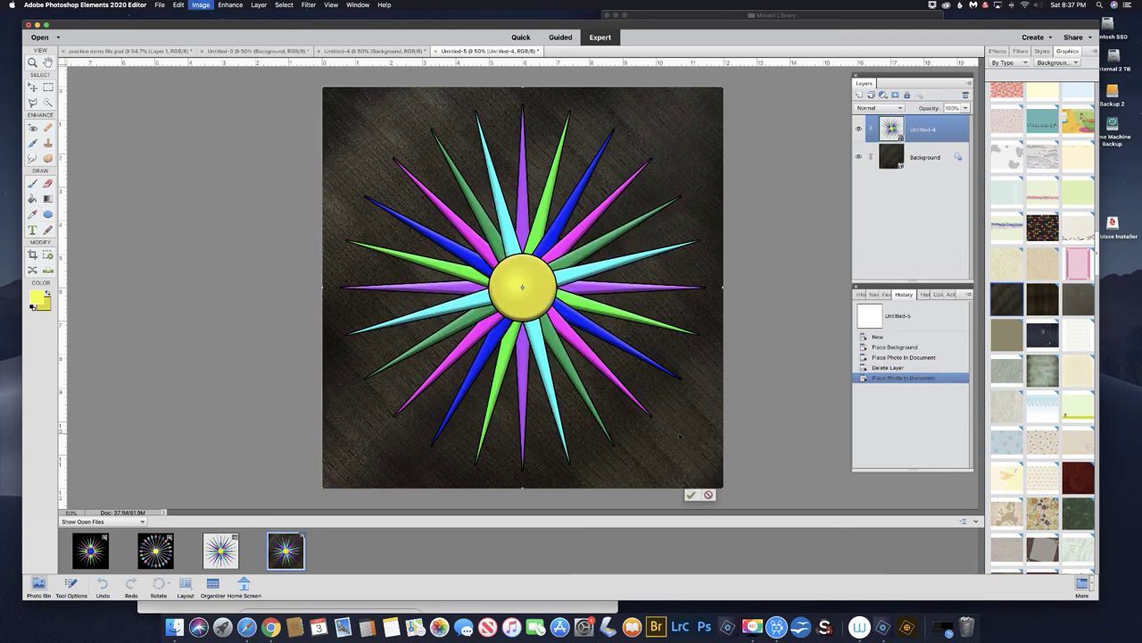
- Scale the placed starburst's frame down to about 4.7 in square and position it in the upper-left area of the wood background
left_click_drag(723, 487, 419, 246)
left_click_drag(394, 142, 440, 161)
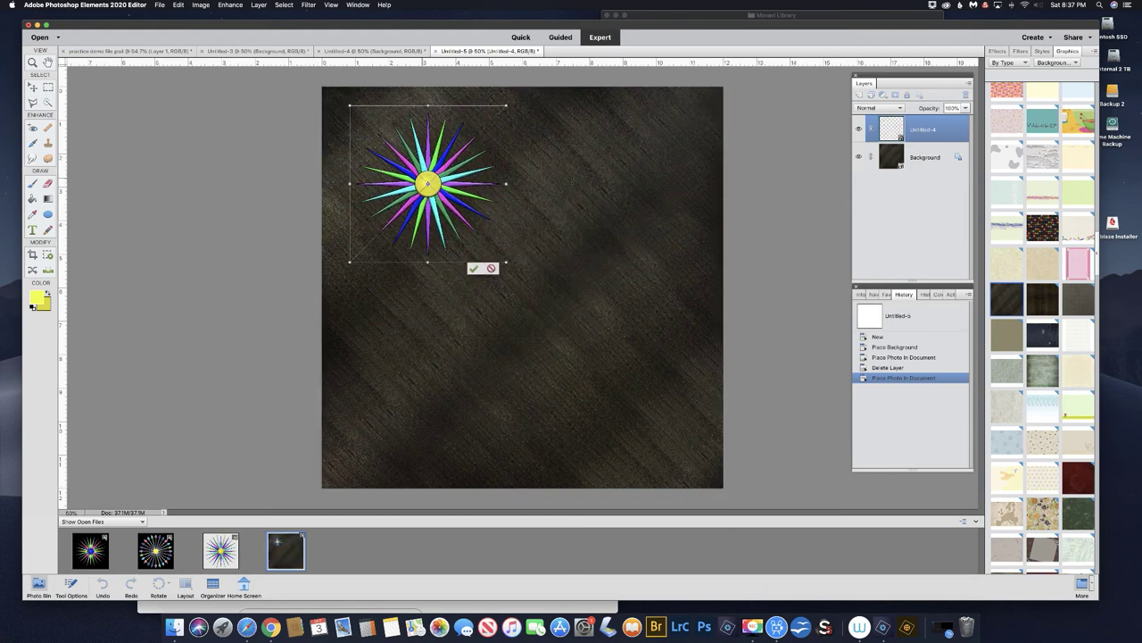
left_click(474, 267)
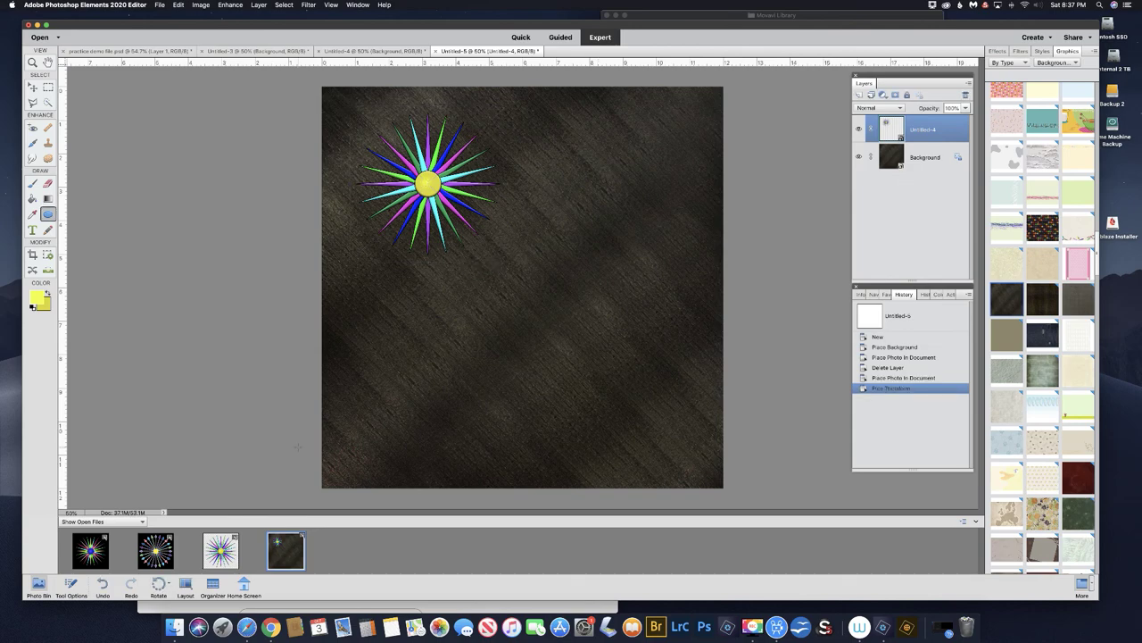
- Group all the starburst layers of Untitled-4, from Shape 1 up to the gradient fill, leaving the Background layer outside
left_click(221, 551)
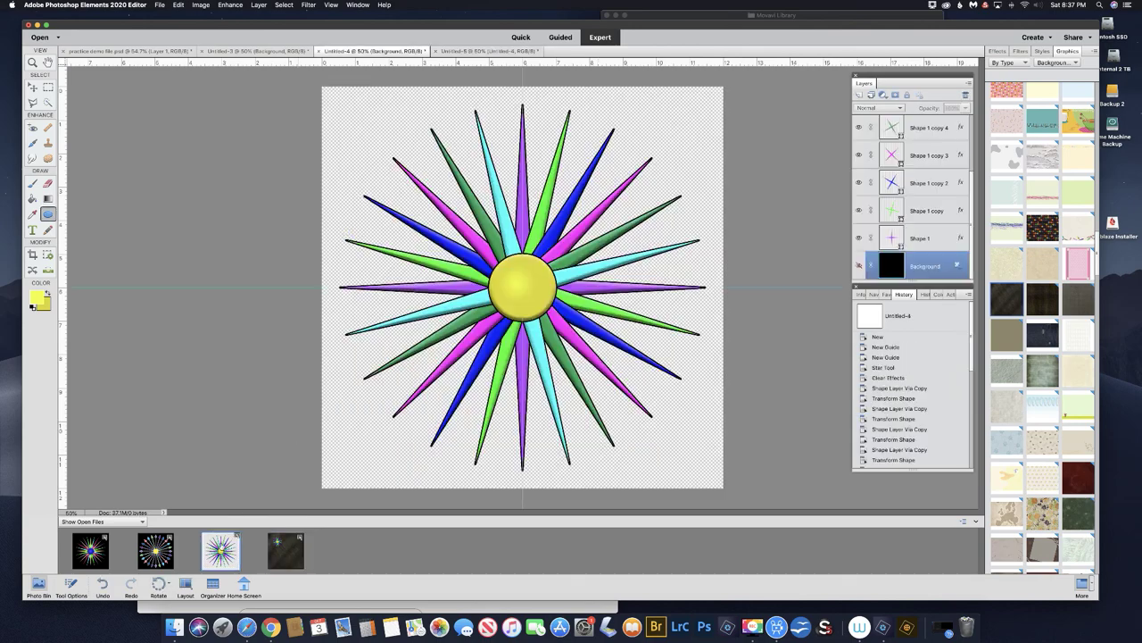
left_click(919, 237)
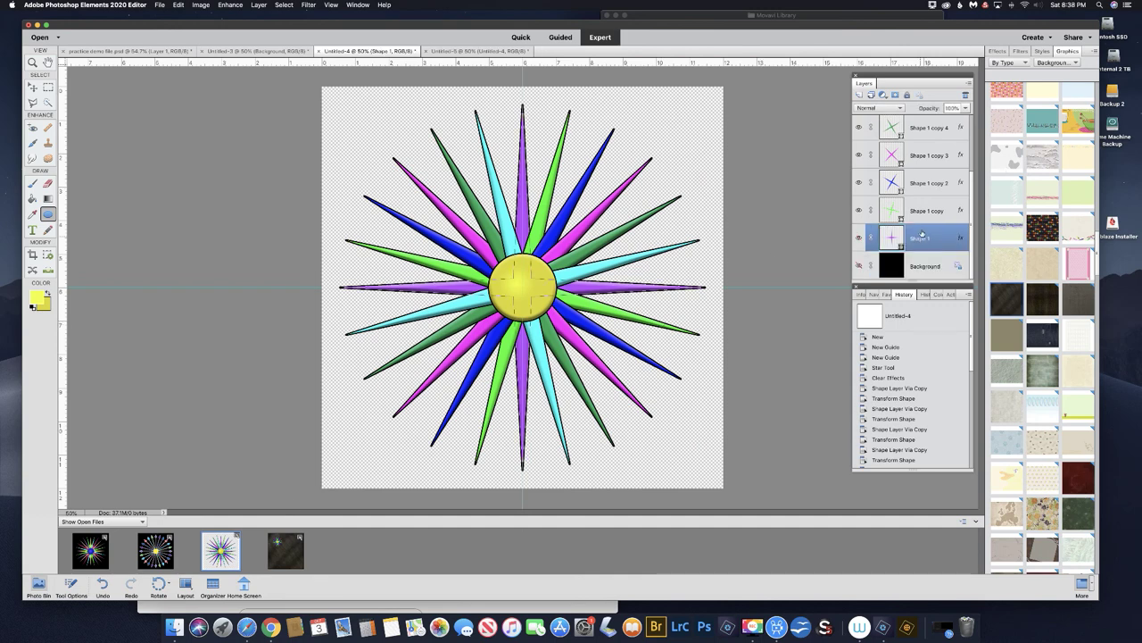
scroll(919, 188, "up", 3)
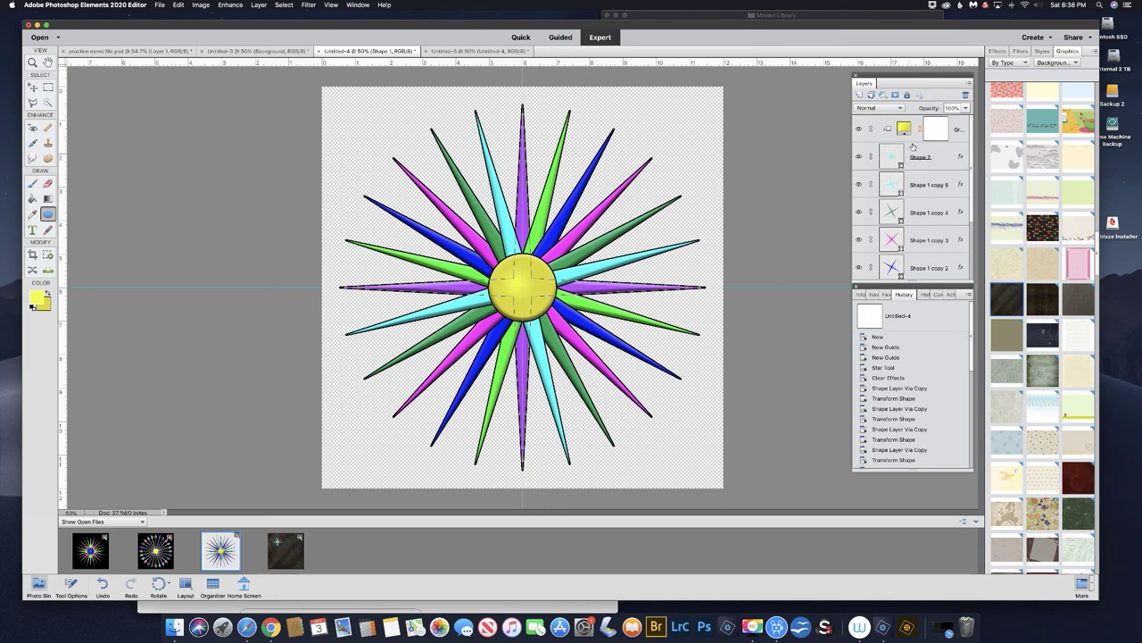
left_click(912, 148, "shift")
left_click(910, 134, "shift")
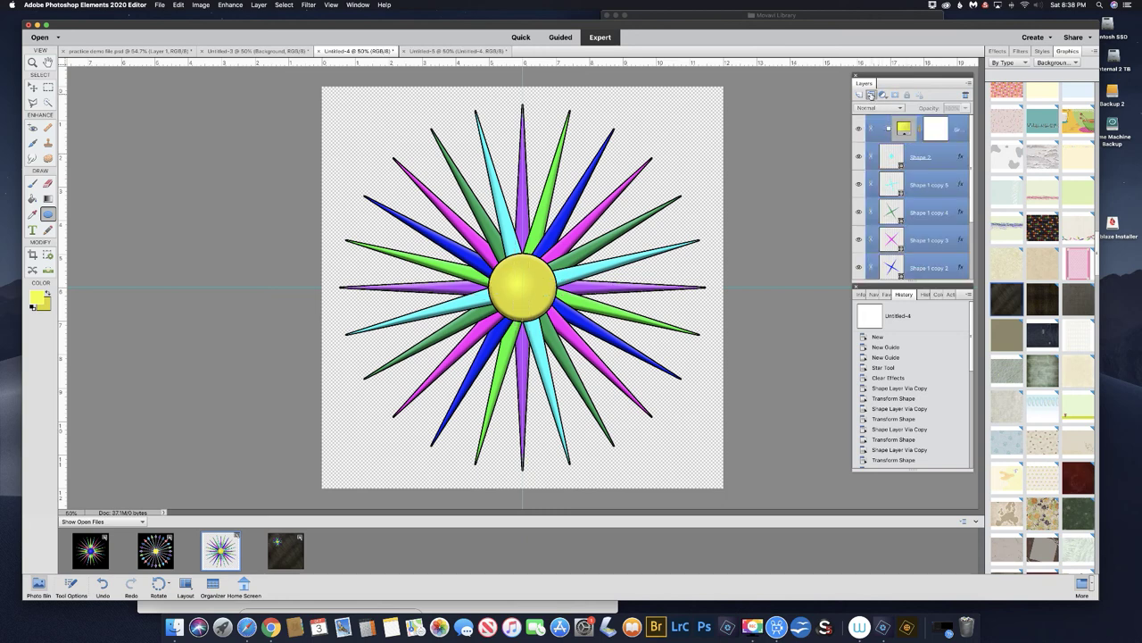
left_click(871, 95)
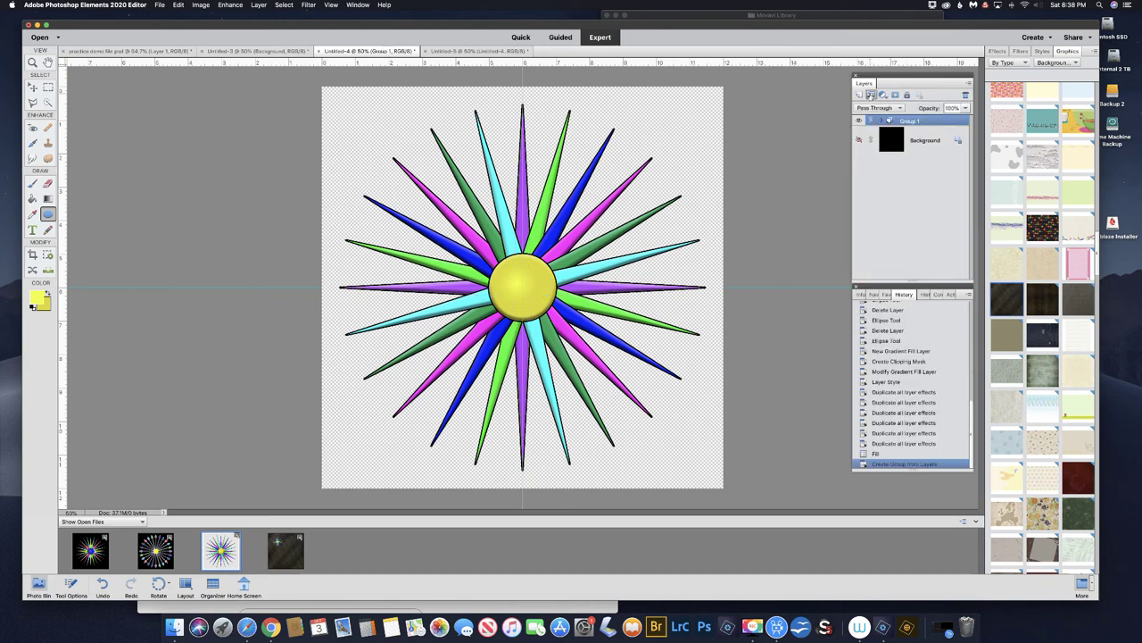
- Rename the new layer group as pinwheel and check its contents, leaving the group collapsed
double_click(913, 121)
type("pinwheel")
left_click(885, 121)
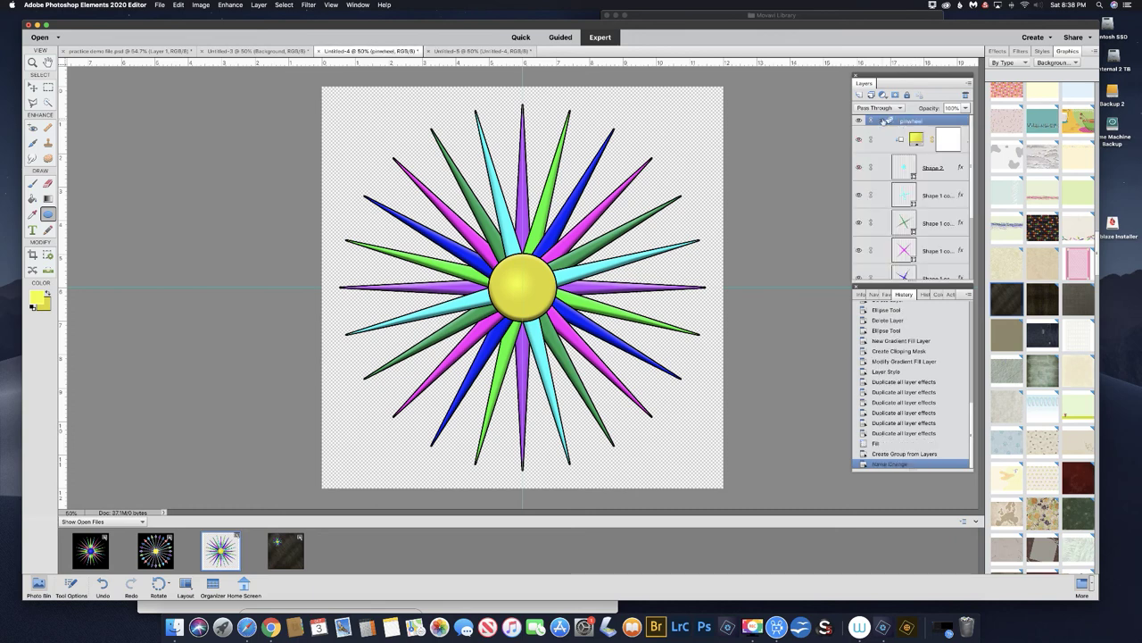
left_click(882, 120)
- Try merging the visible starburst layers into a single layer with Merge Visible, and undo the merge
left_click(967, 83)
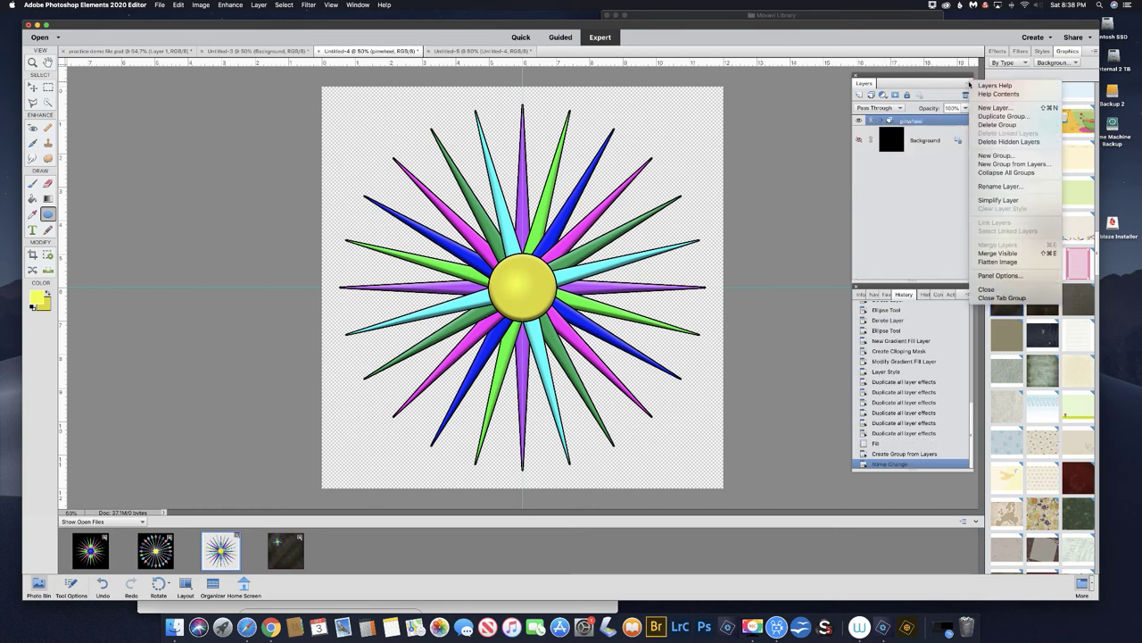
left_click(992, 256)
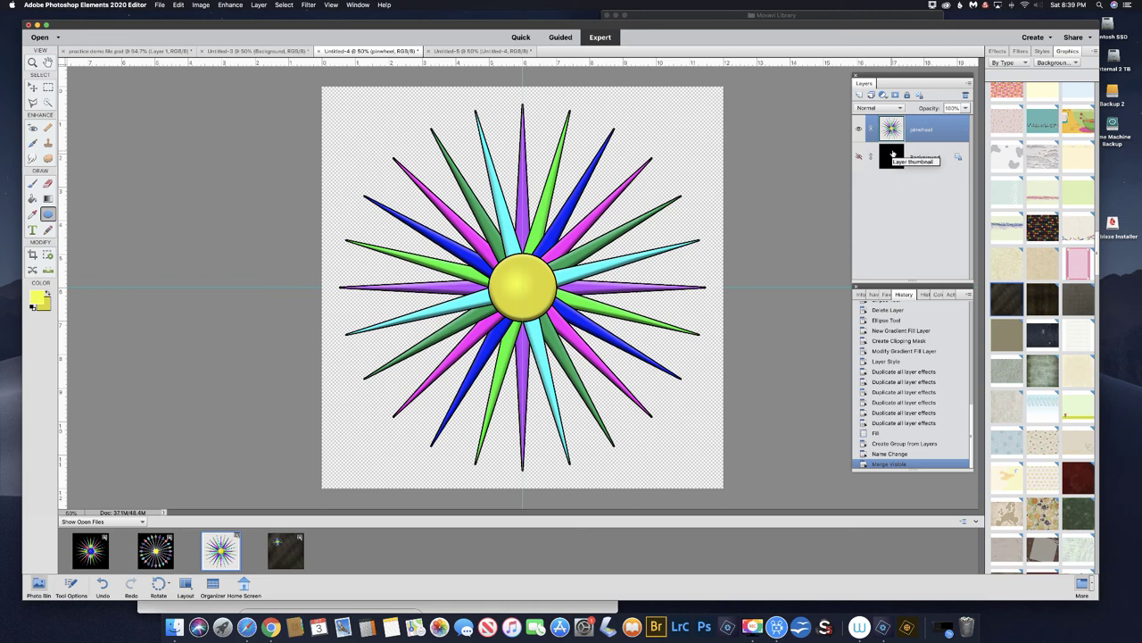
key("super+z")
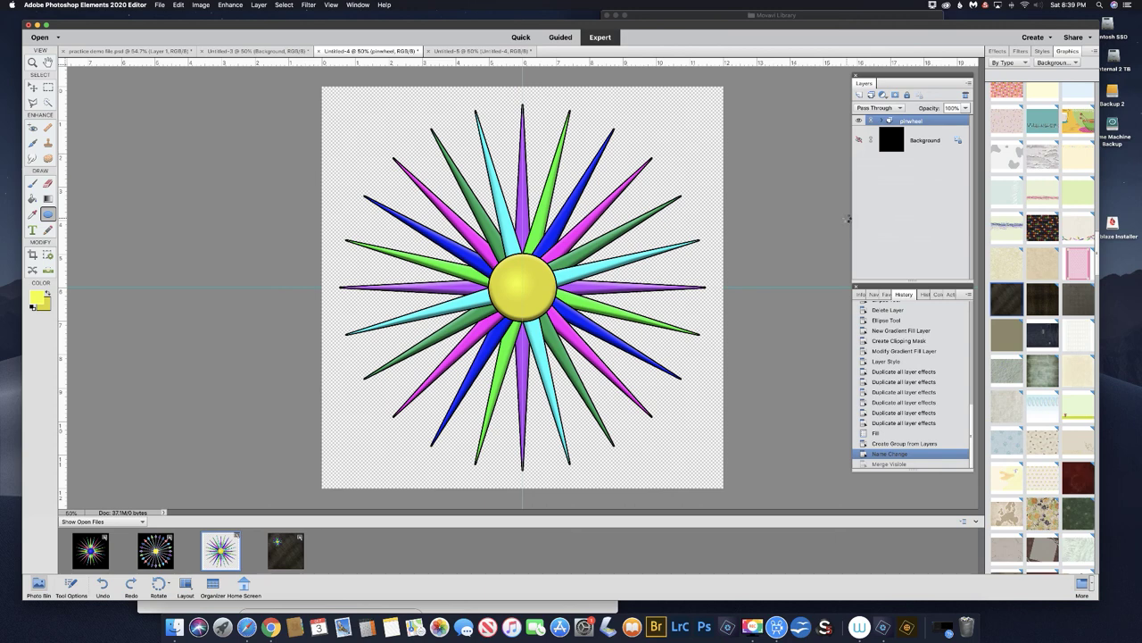
- Stamp the visible starburst layers into a new layer above the pinwheel group and check the group's original layers
key("super+alt+shift+e")
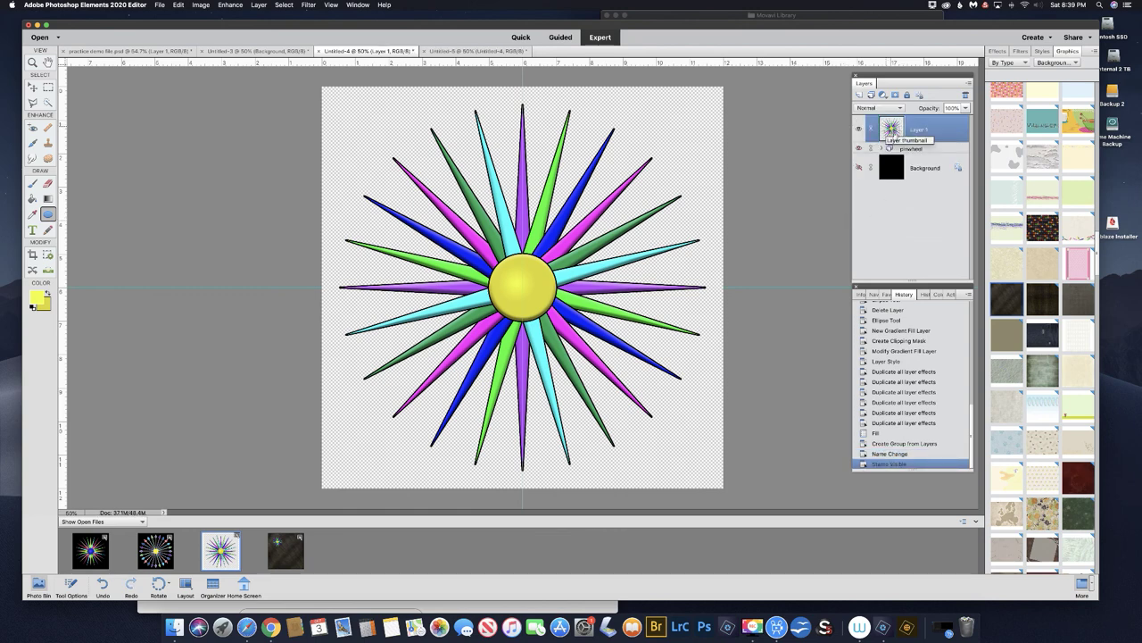
left_click(883, 149)
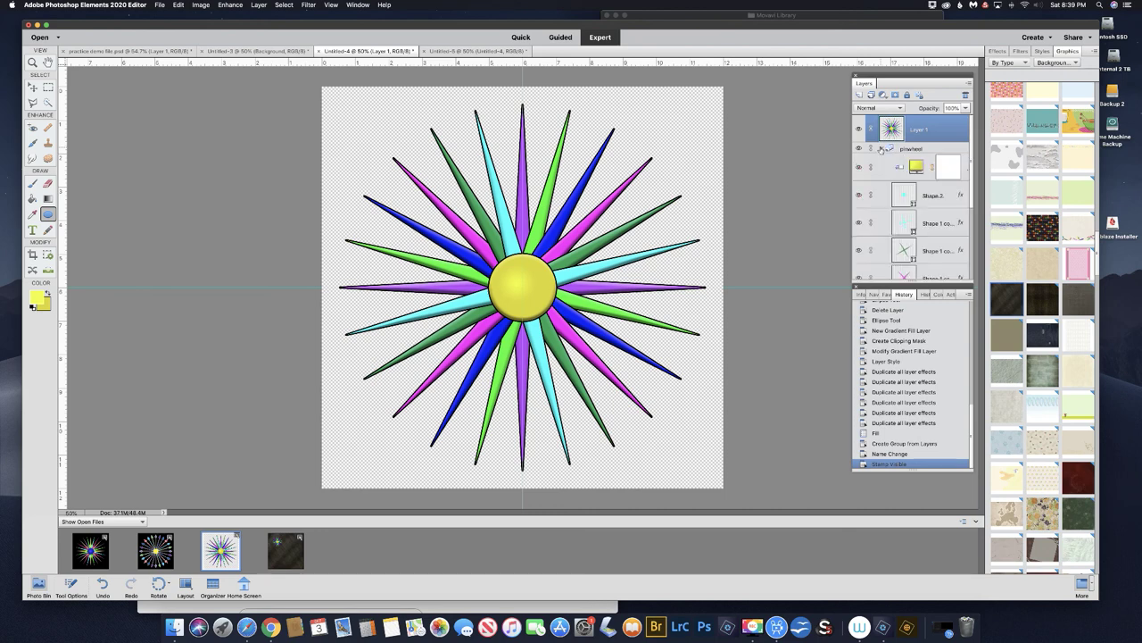
scroll(913, 217, "down", 5)
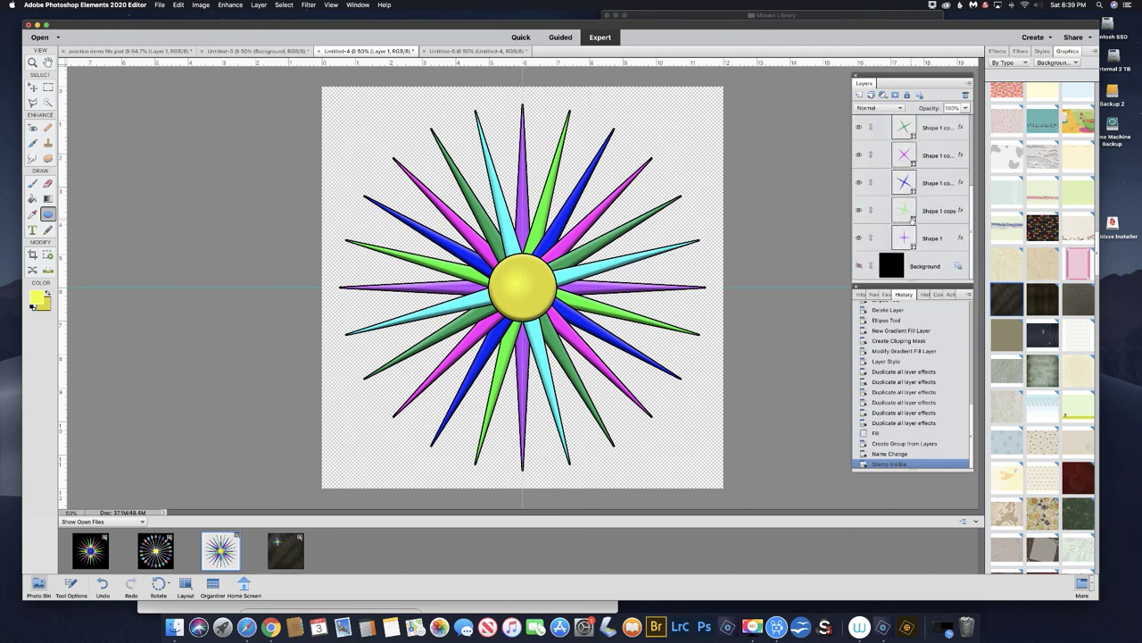
scroll(913, 218, "up", 5)
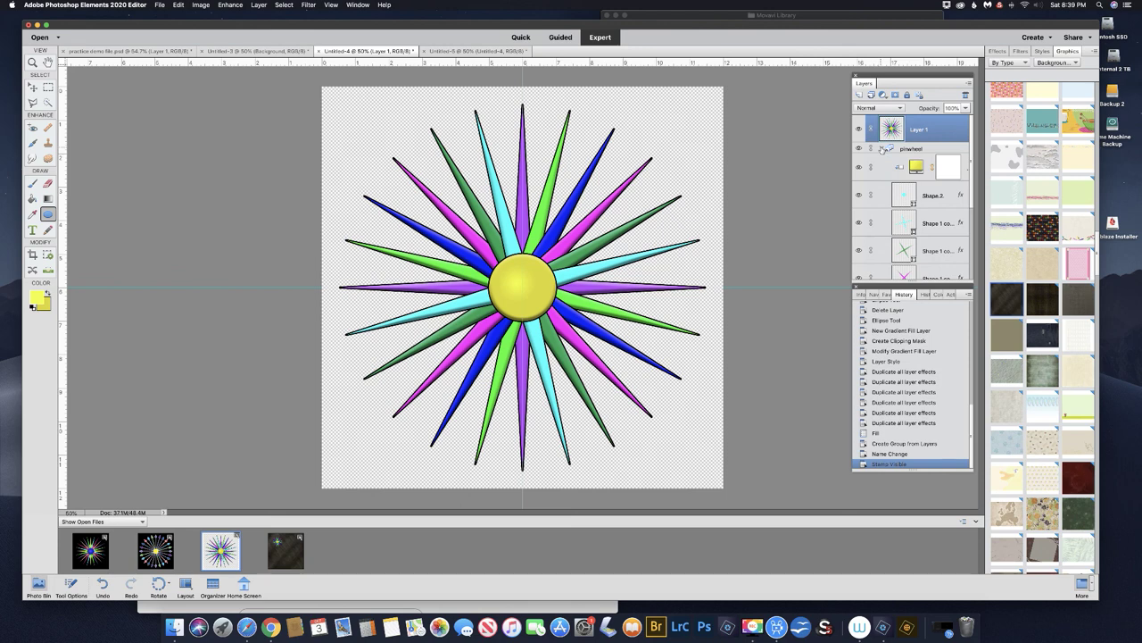
left_click(883, 149)
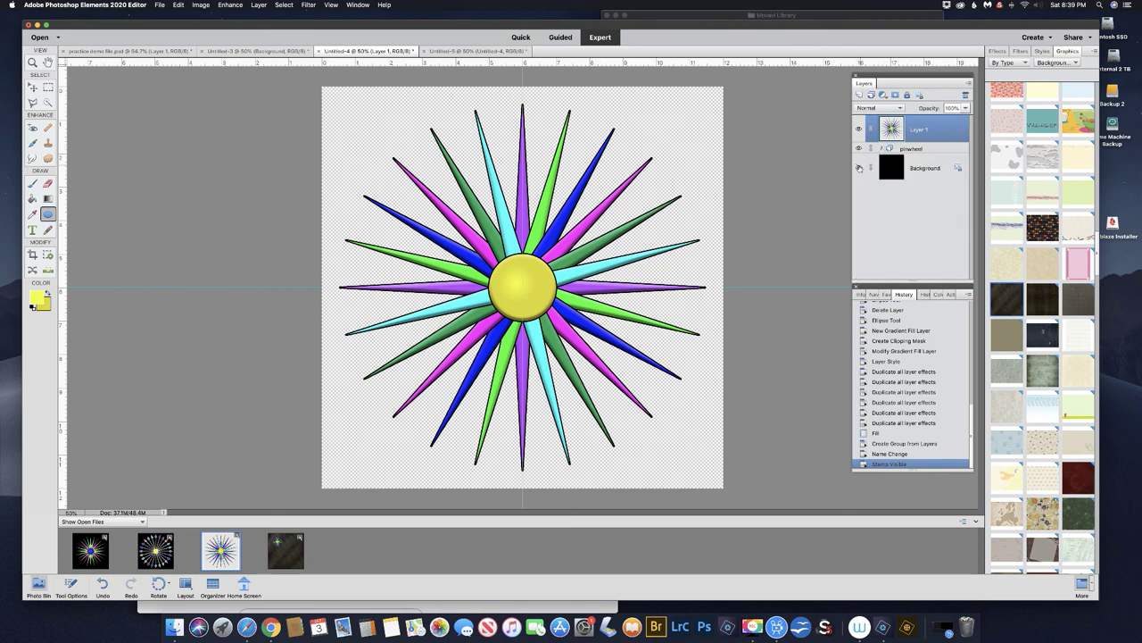
- Show the black Background layer and give the stamped starburst layer a white outer glow of 61 px at 67% opacity
left_click(859, 167)
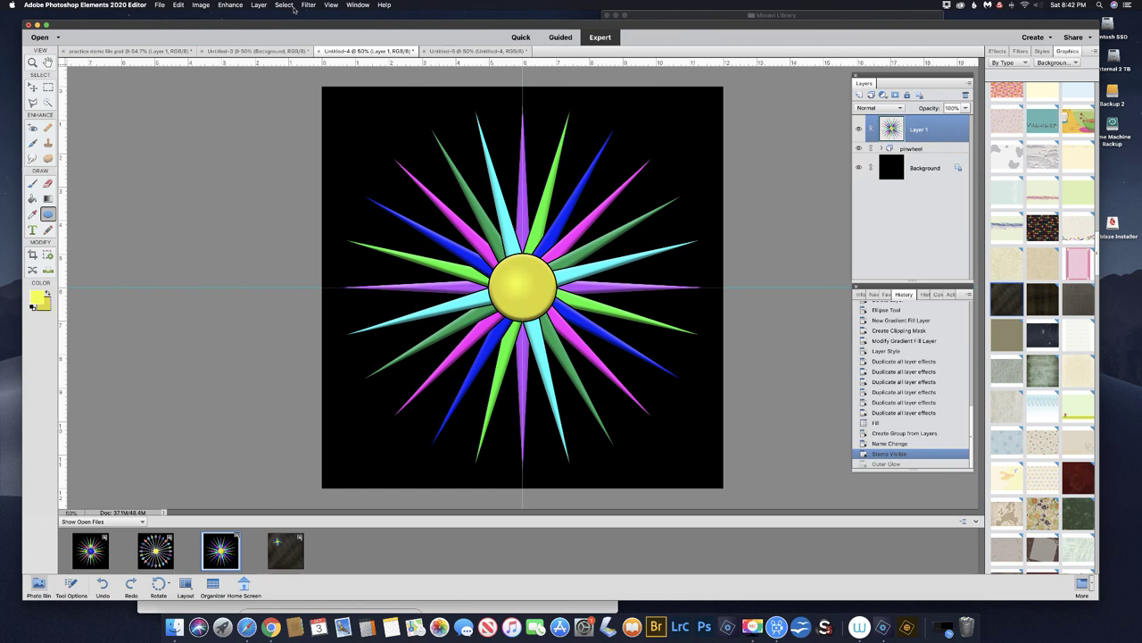
left_click(258, 4)
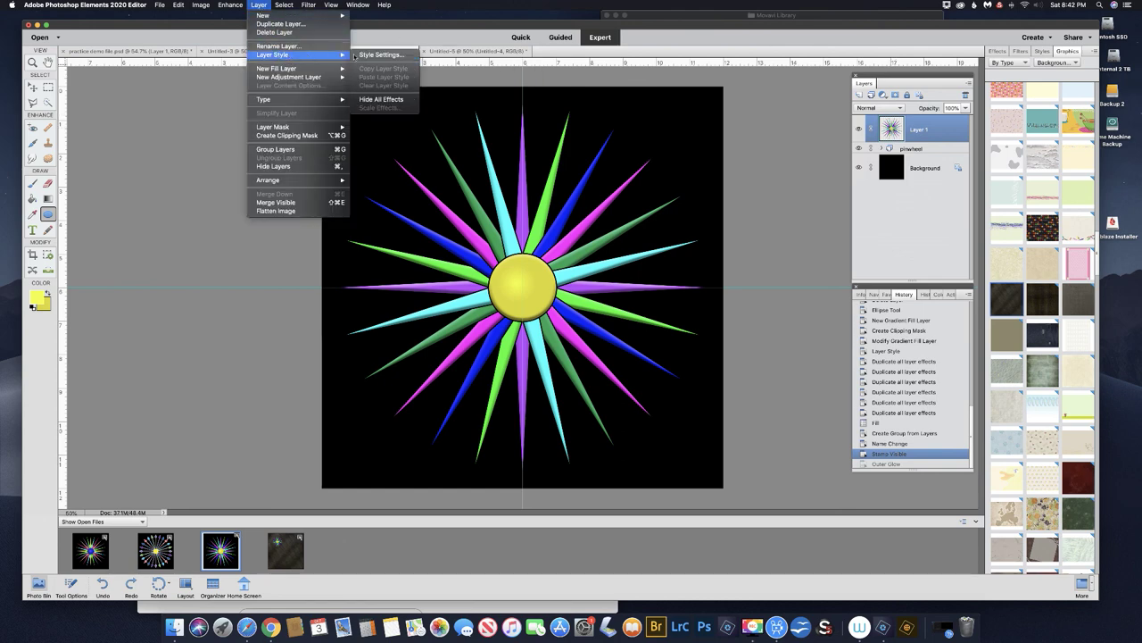
left_click(381, 54)
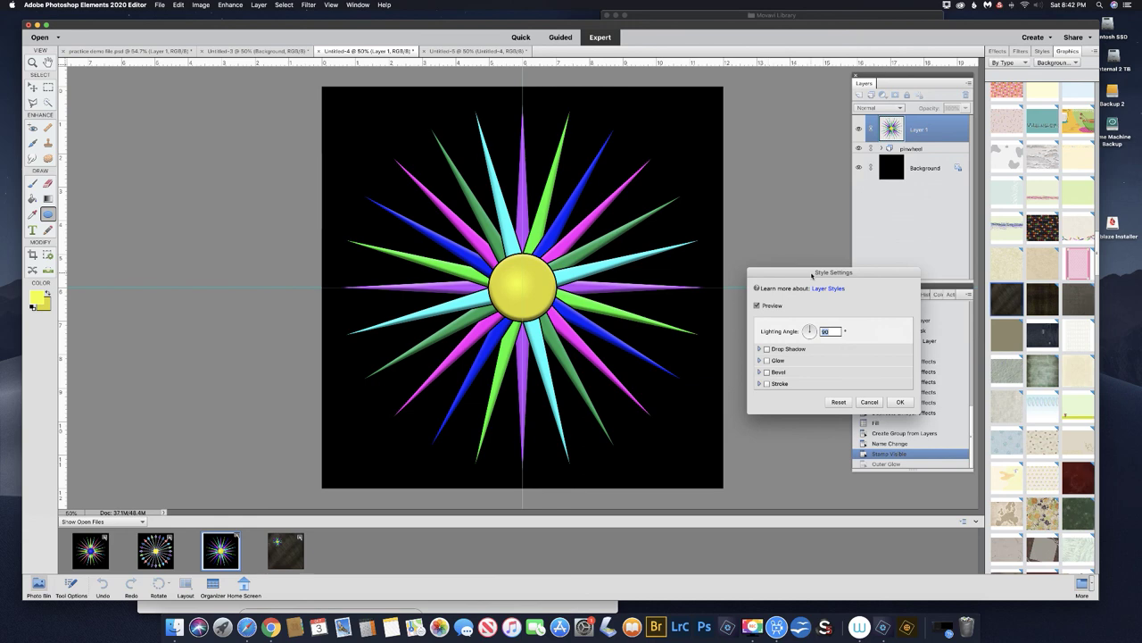
left_click(766, 361)
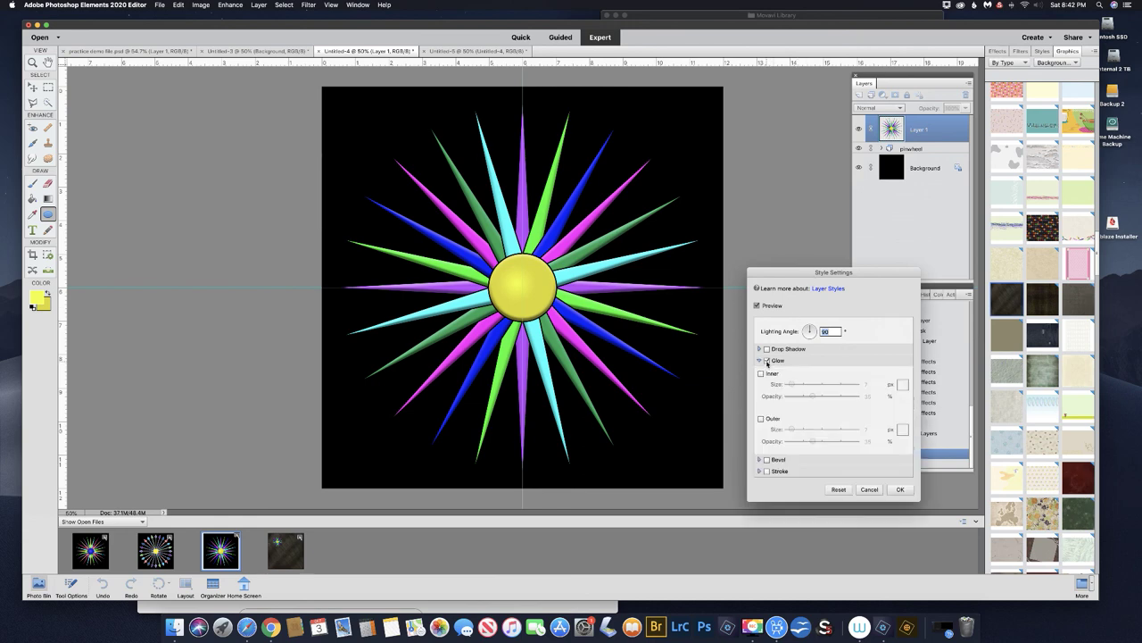
left_click(762, 418)
mouse_move(813, 441)
left_mouse_down()
mouse_move(830, 441)
mouse_move(794, 429)
mouse_move(829, 441)
left_mouse_up()
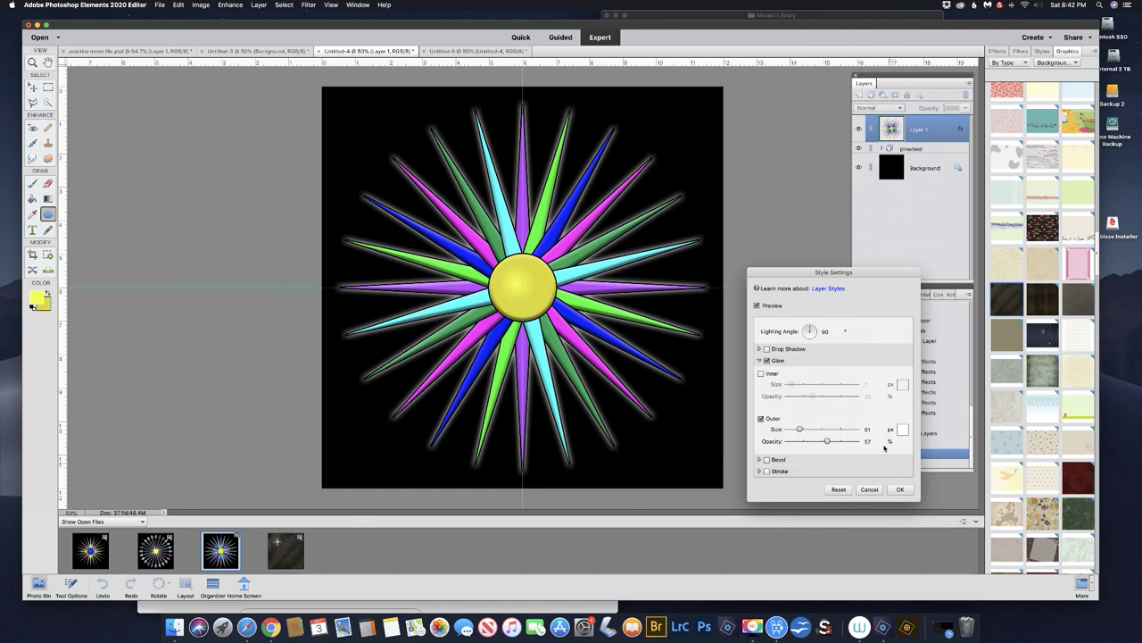
left_click(901, 490)
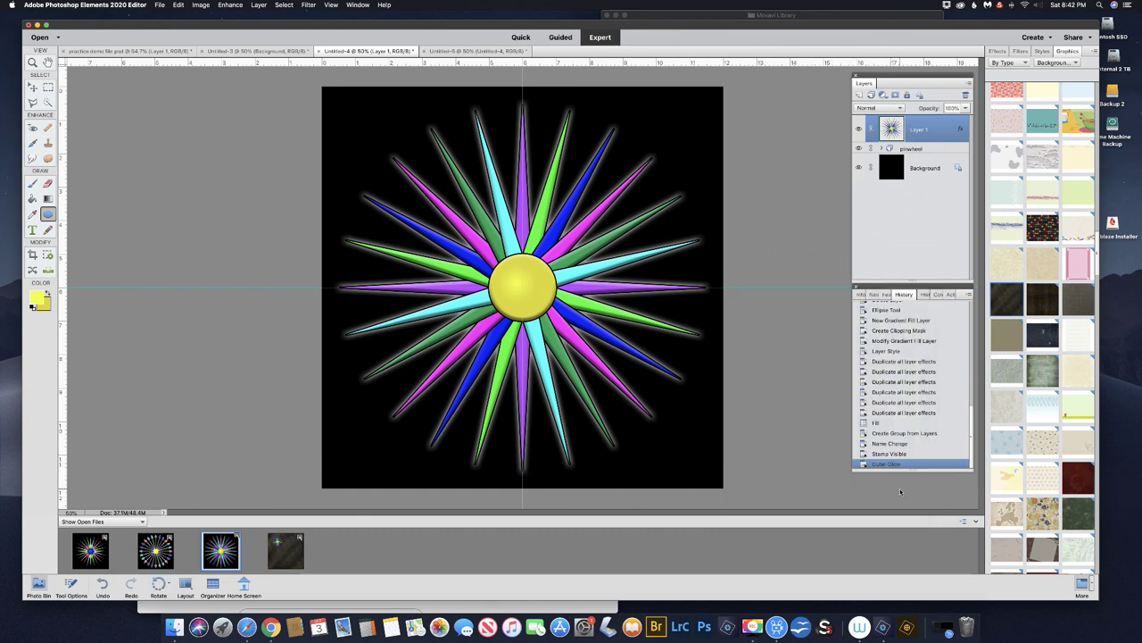